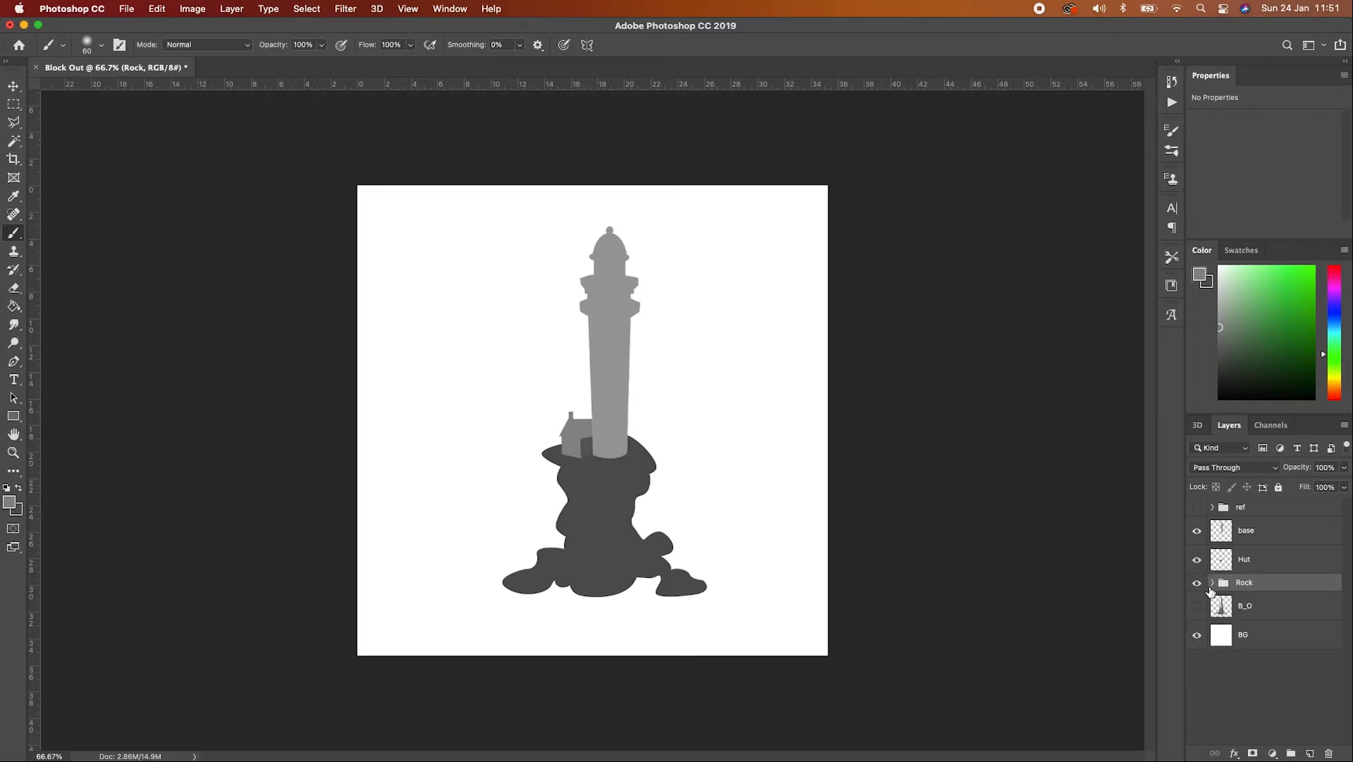
# Inspect the shapes in the Rock group by toggling the visibility of Rocks, Layer 1 and the whole group
pyautogui.click(1212, 583)
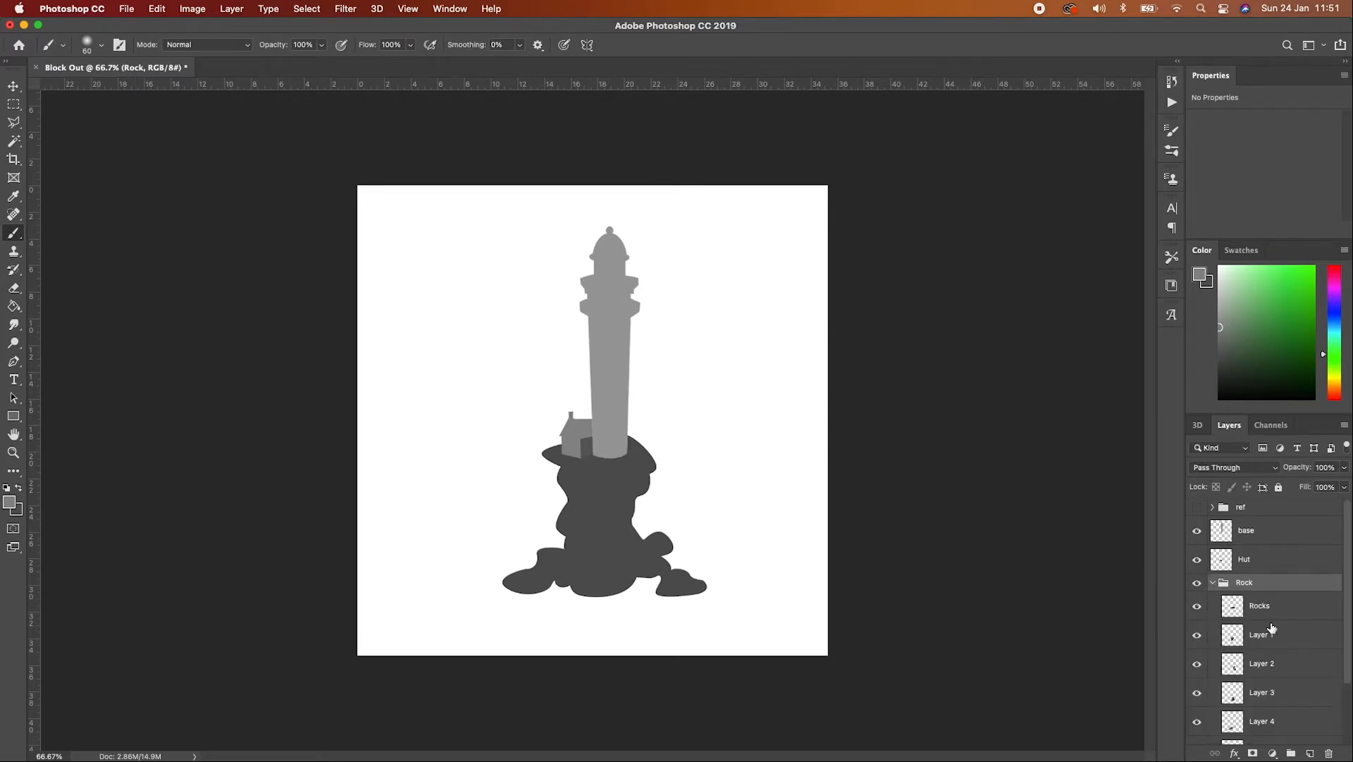
pyautogui.scroll(-2, 1273, 636)
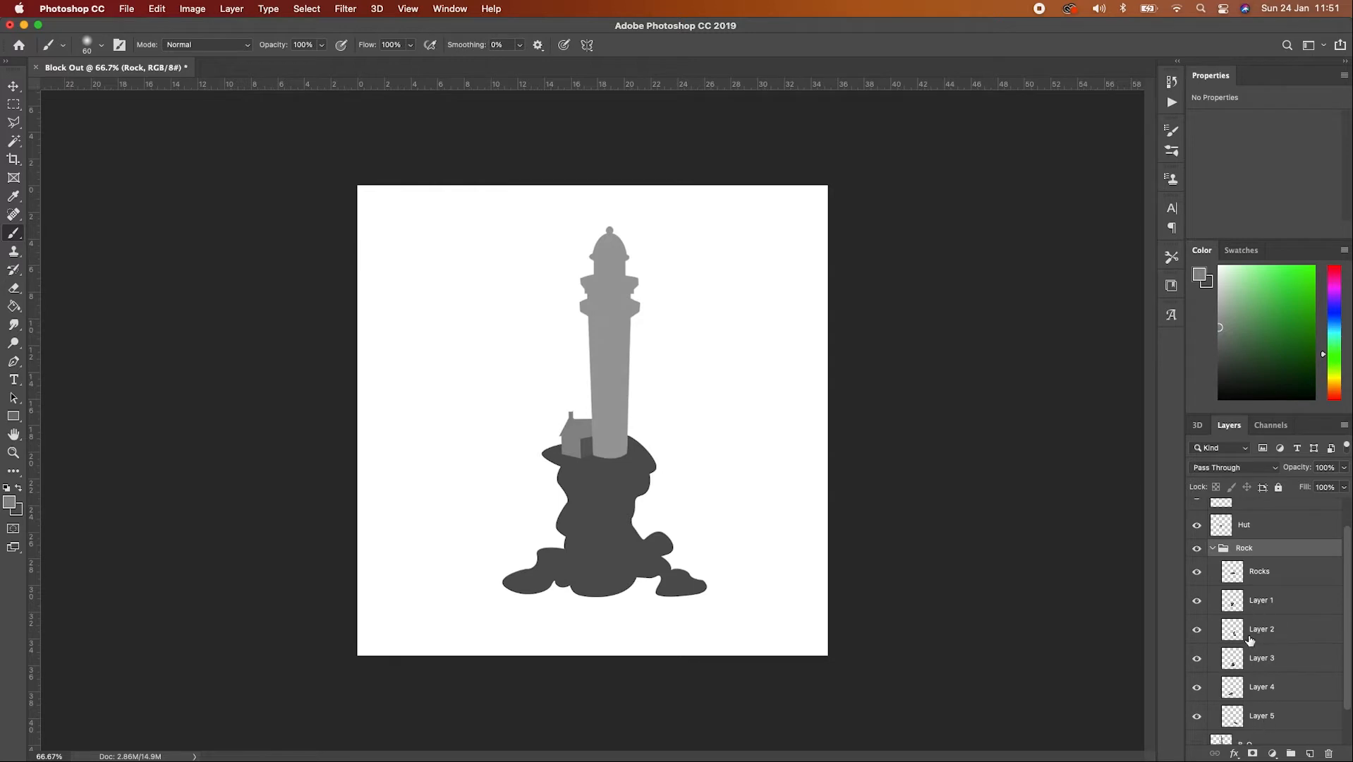
pyautogui.click(1234, 584)
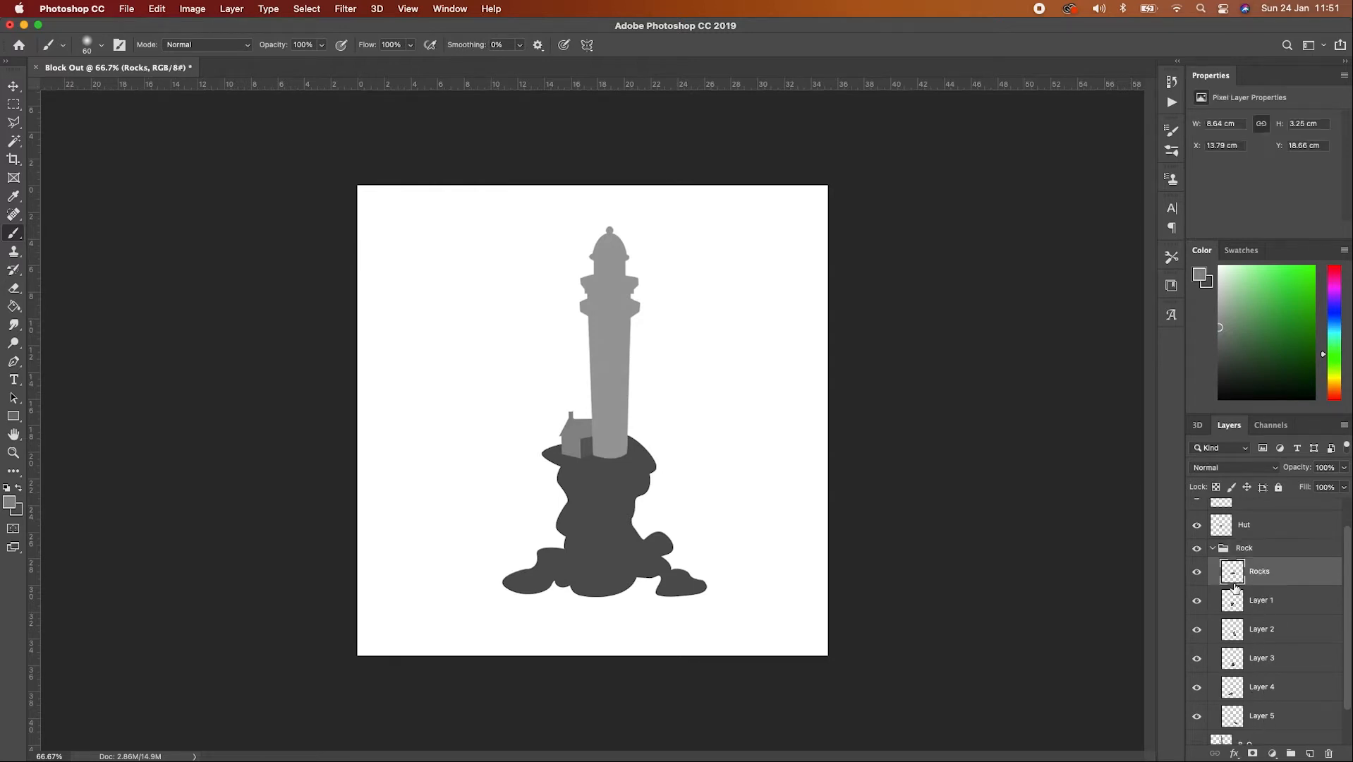
pyautogui.click(1198, 572)
pyautogui.click(1197, 573)
pyautogui.click(1196, 598)
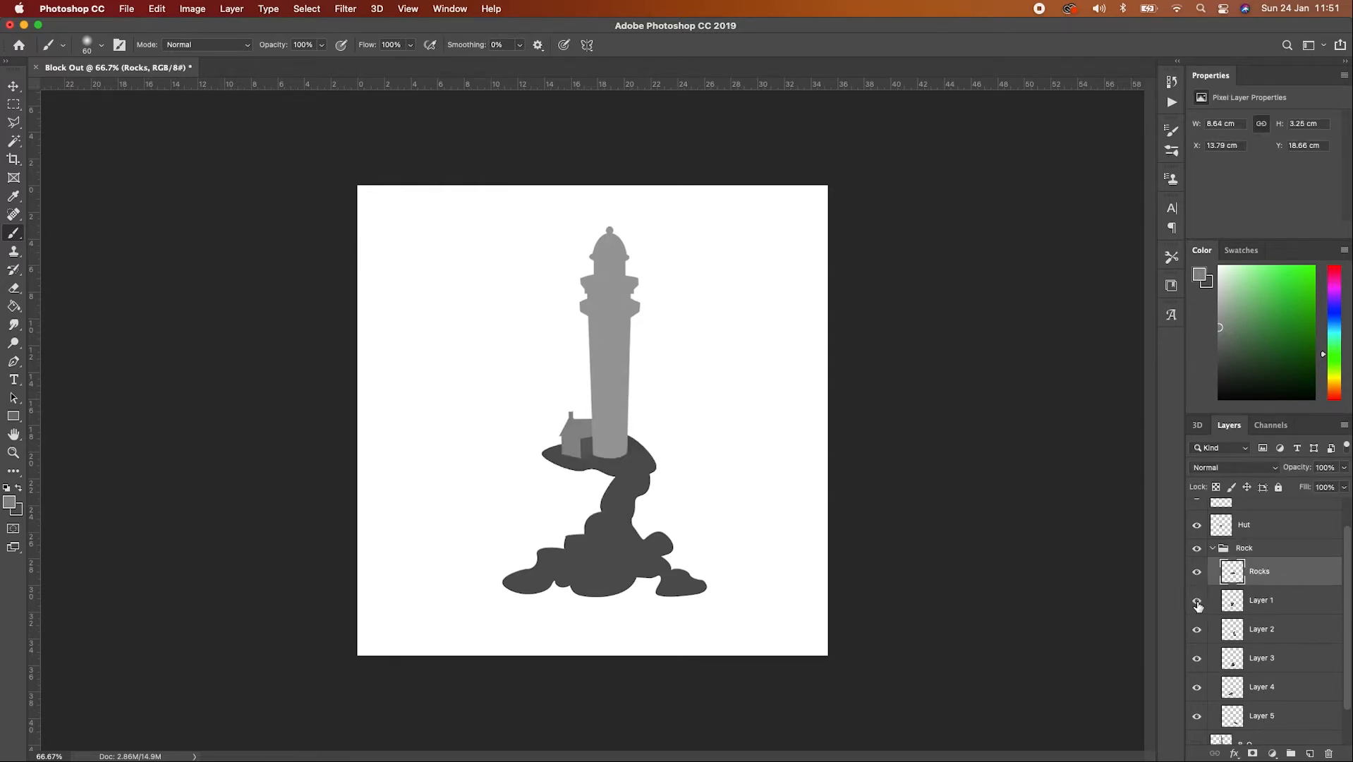
pyautogui.click(1198, 604)
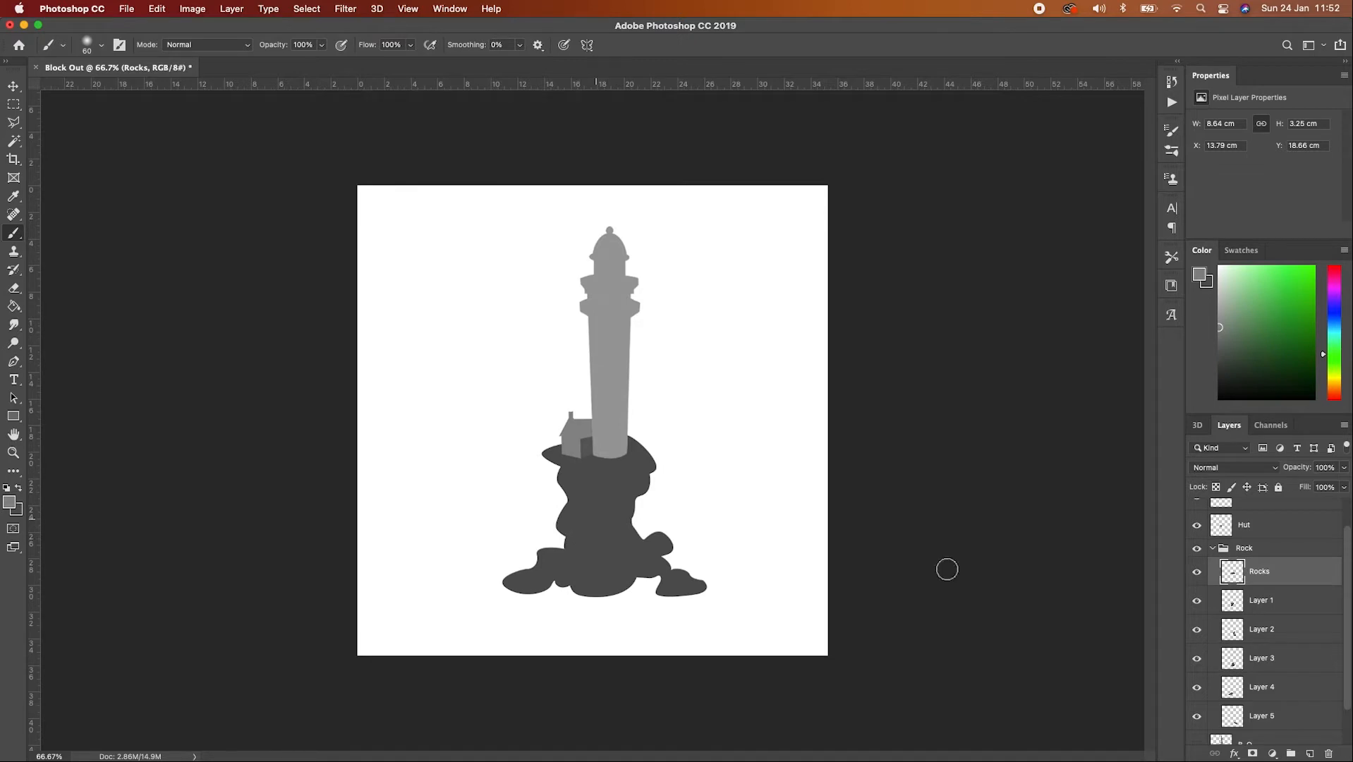
pyautogui.click(1211, 549)
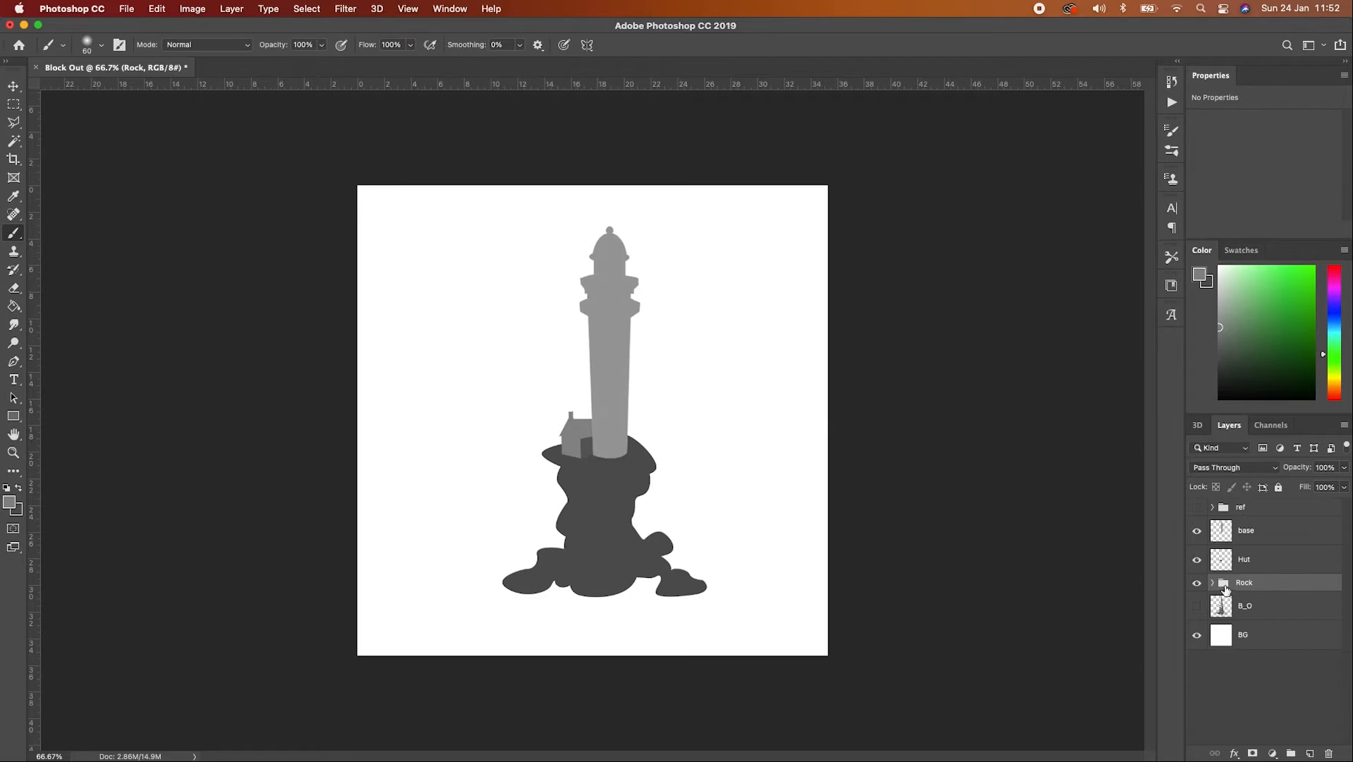
pyautogui.click(1196, 583)
pyautogui.click(1196, 583)
# Paint a bright green arrow pointing down toward the lighthouse on a new layer above the Rock group, and delete that layer
pyautogui.click(1308, 754)
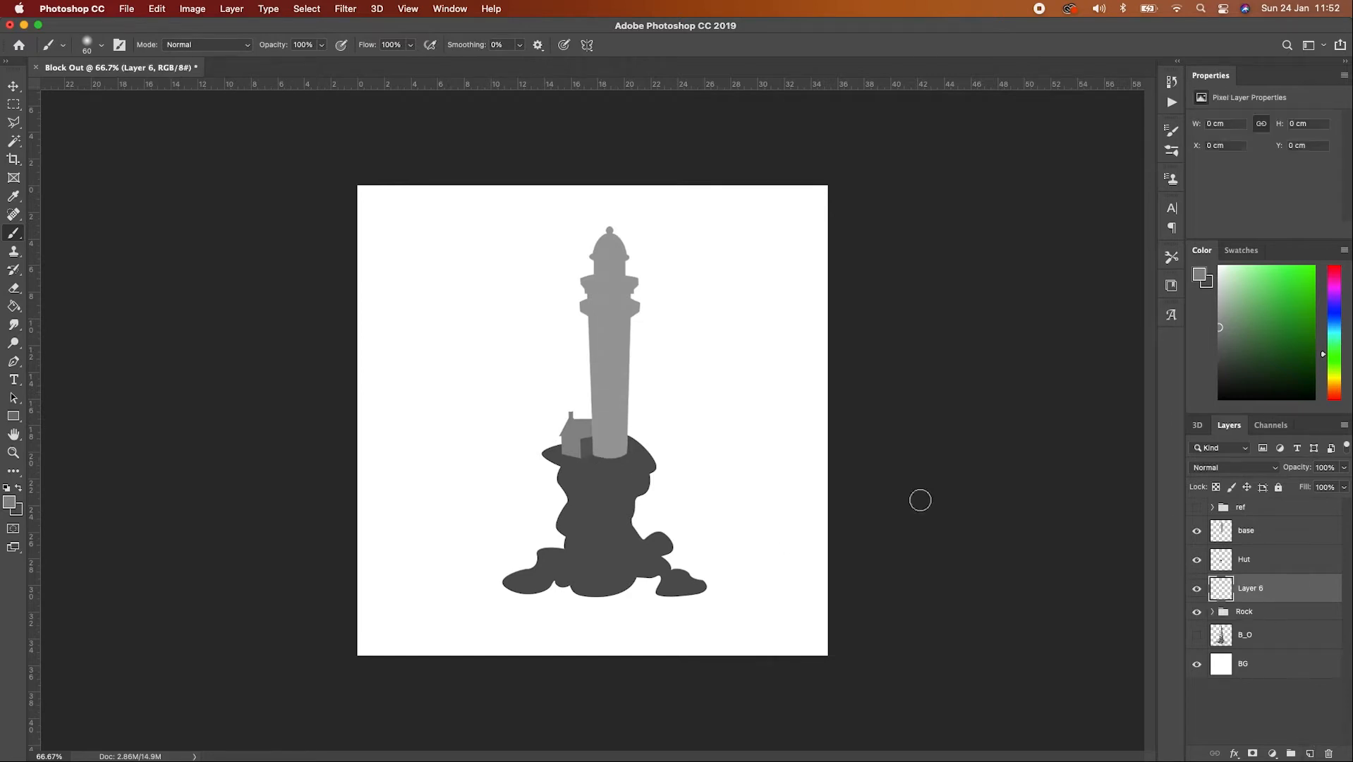
pyautogui.click(1292, 266)
pyautogui.moveTo(418, 259)
pyautogui.mouseDown()
pyautogui.moveTo(500, 341)
pyautogui.moveTo(423, 333)
pyautogui.mouseUp()
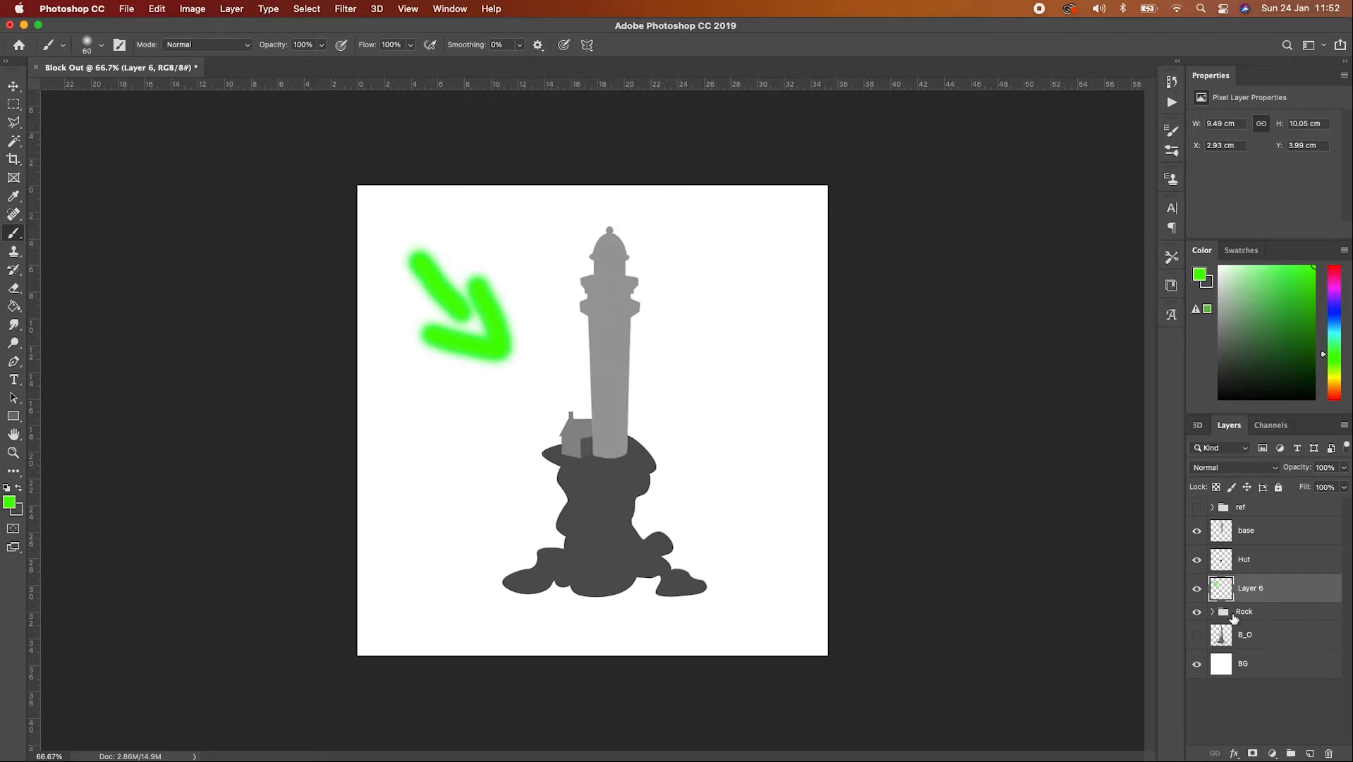
pyautogui.moveTo(1252, 585); pyautogui.dragTo(1328, 753)
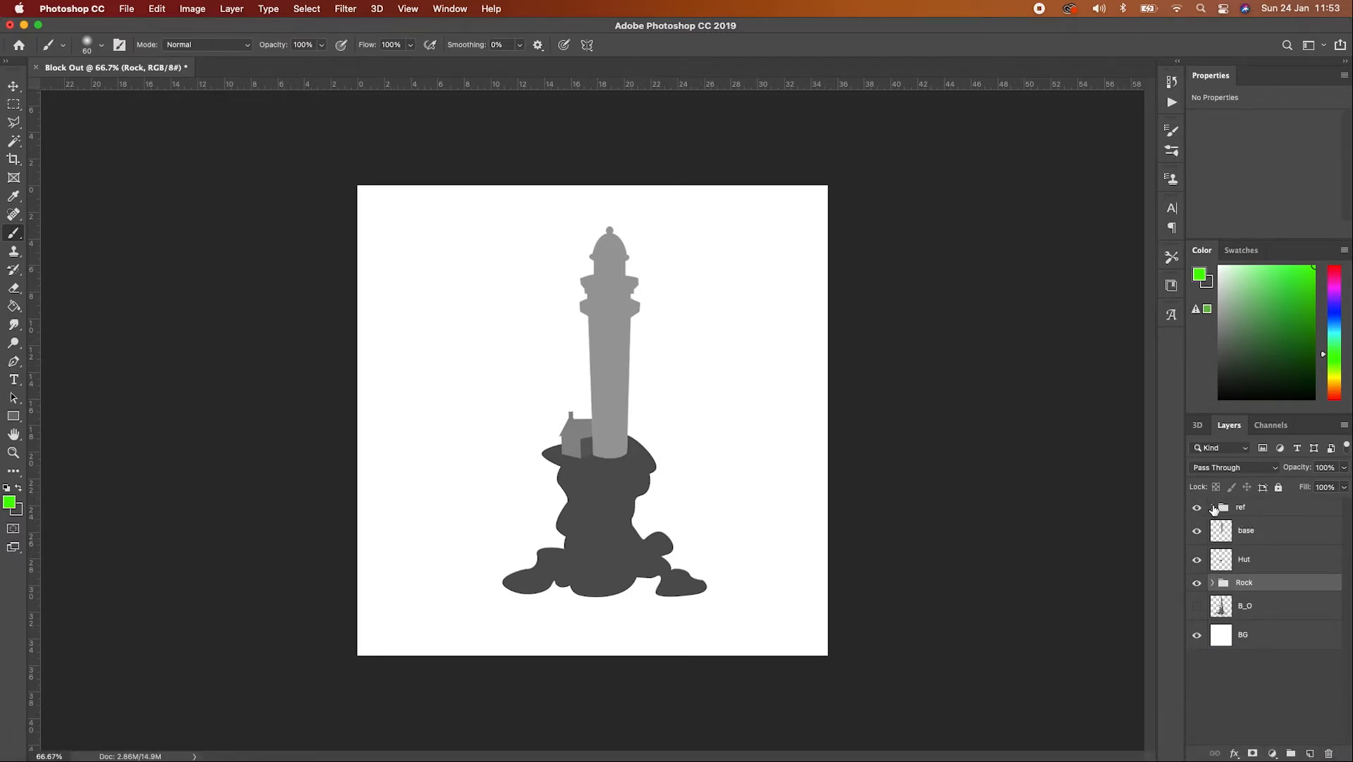
# Review the Ref3, Ref2 and REf reference images in the ref group one by one, and leave them hidden
pyautogui.click(1213, 508)
pyautogui.click(1197, 534)
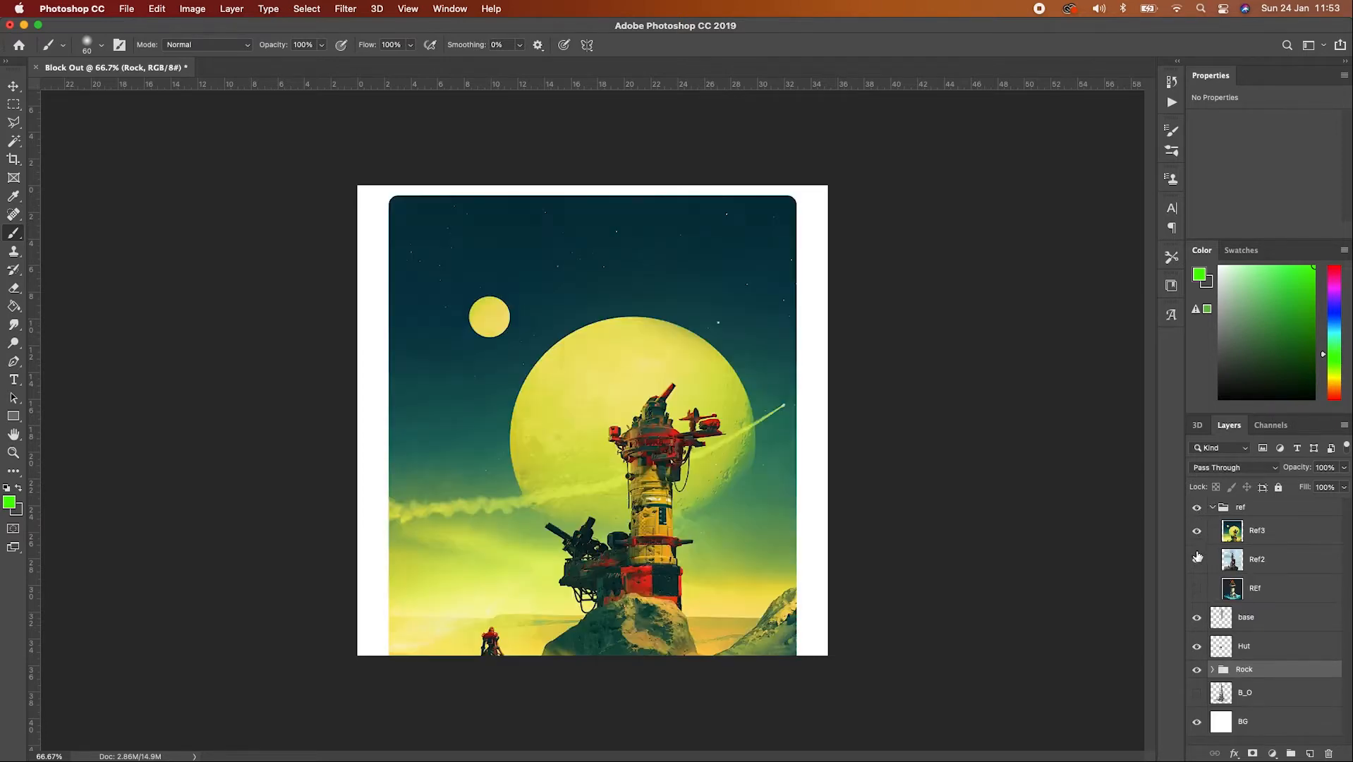
pyautogui.click(1196, 586)
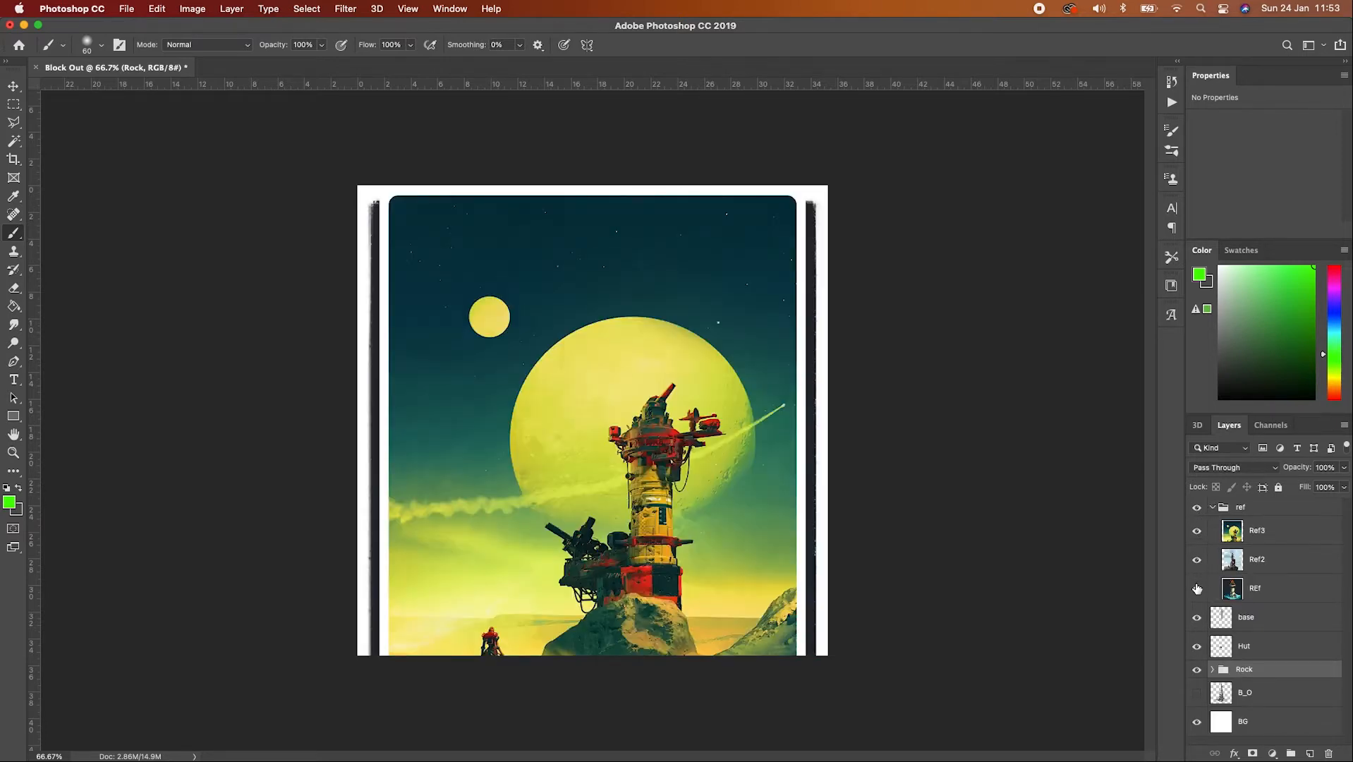
pyautogui.click(1196, 540)
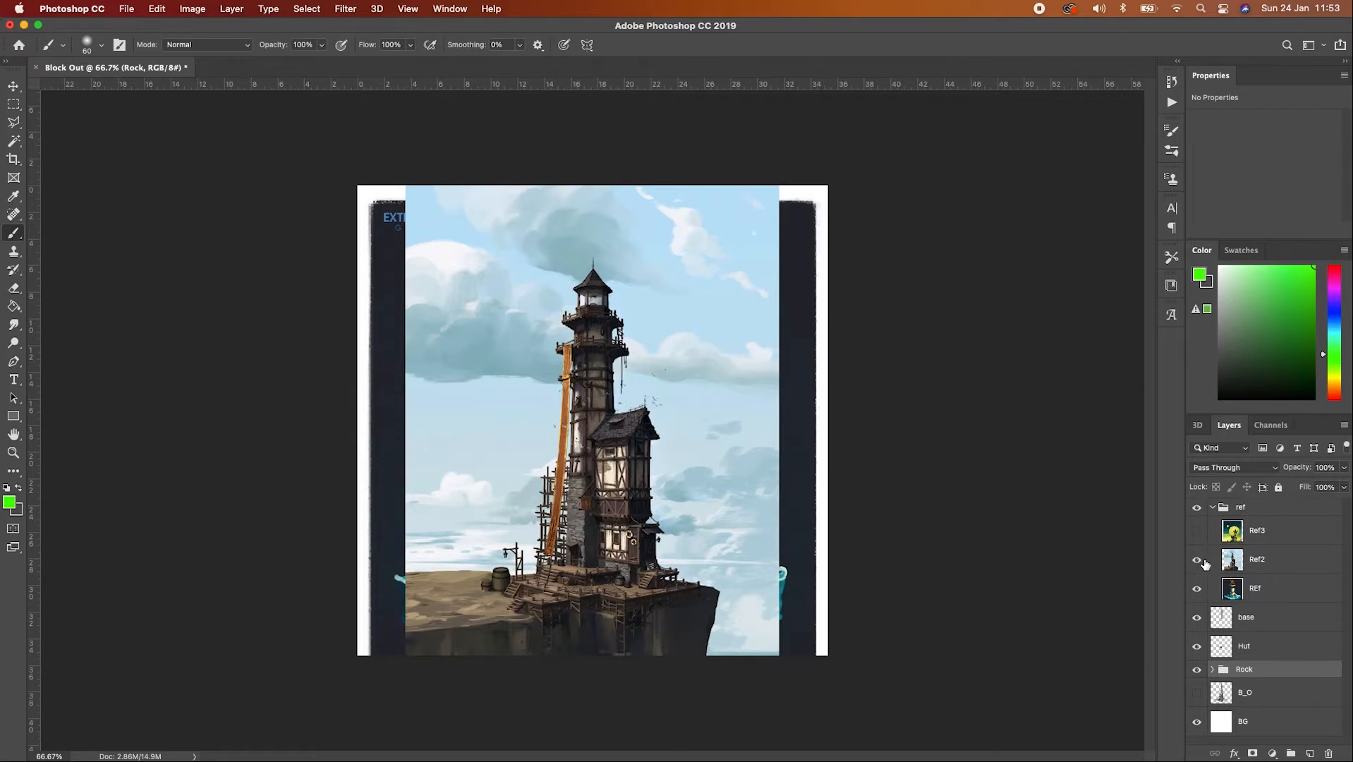
pyautogui.click(1203, 561)
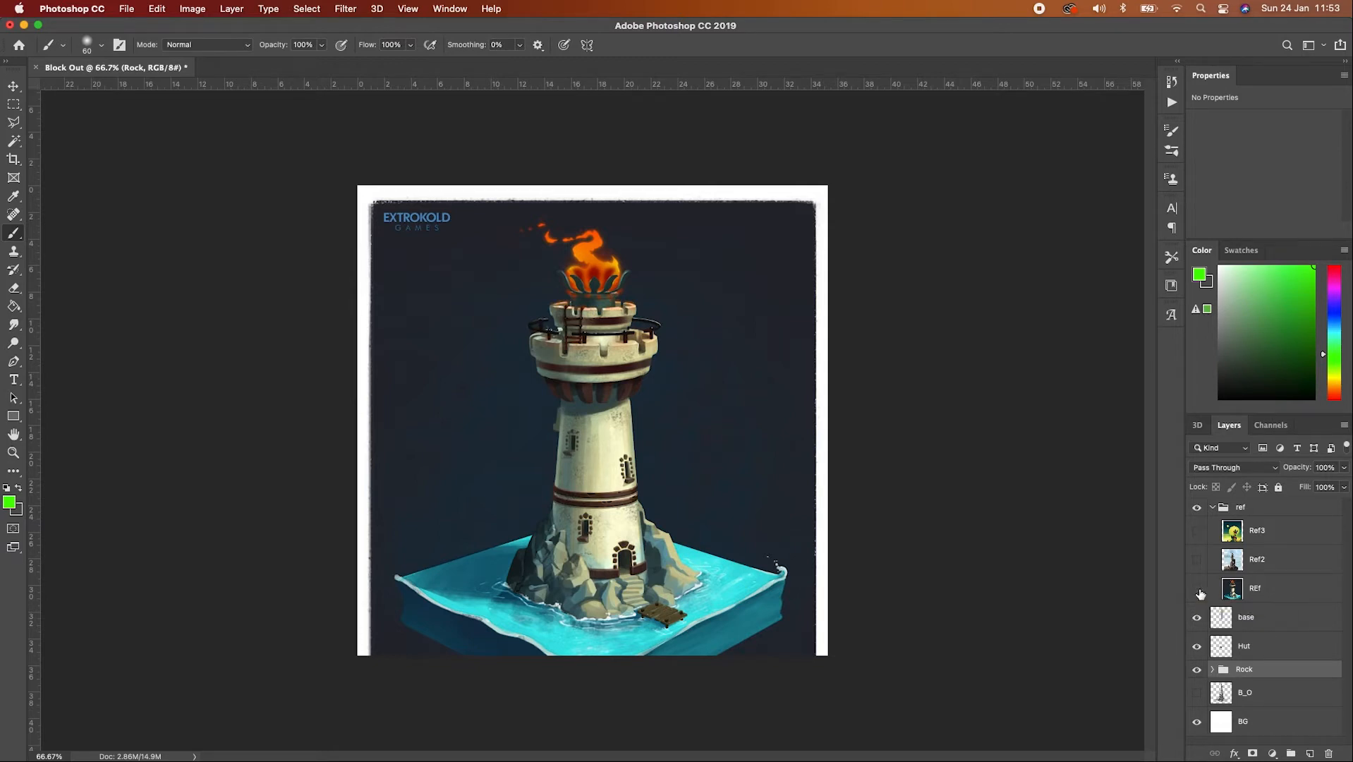
pyautogui.click(1197, 589)
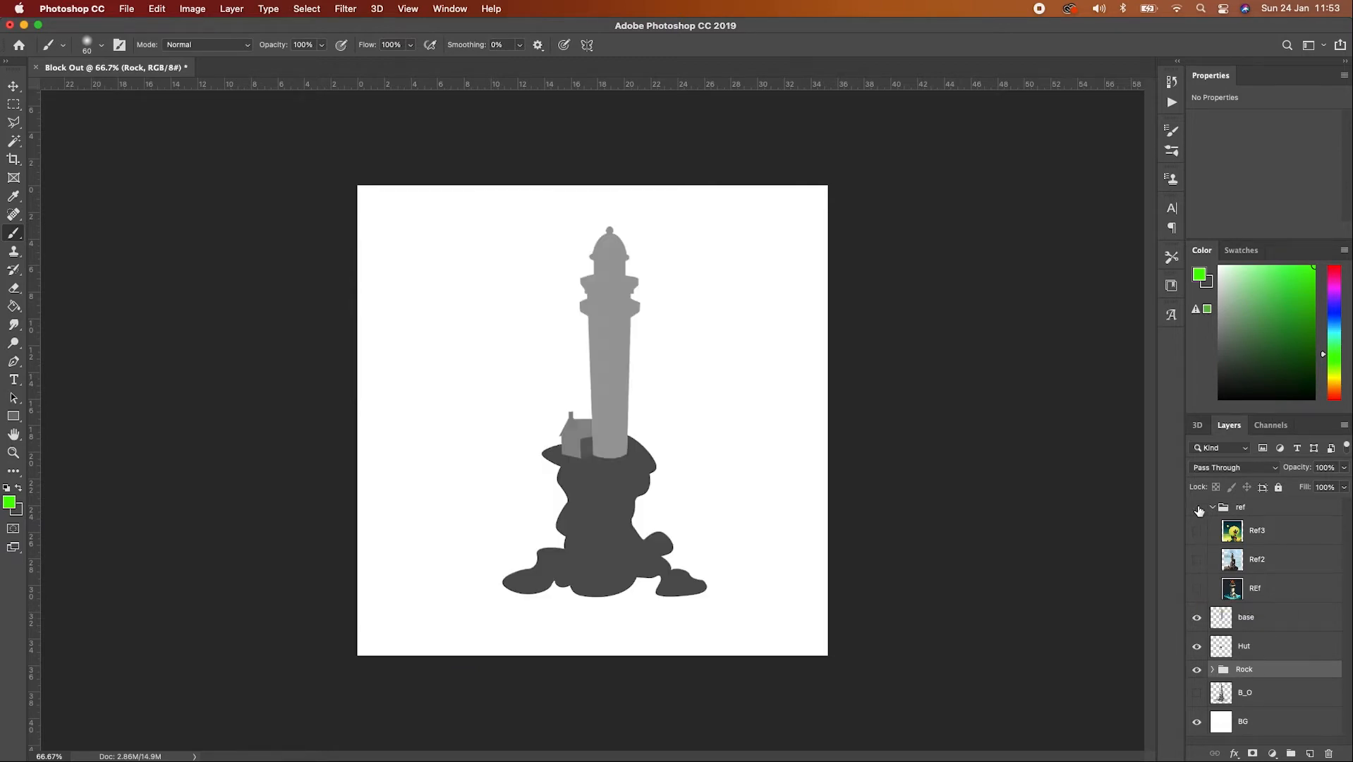
pyautogui.click(1213, 507)
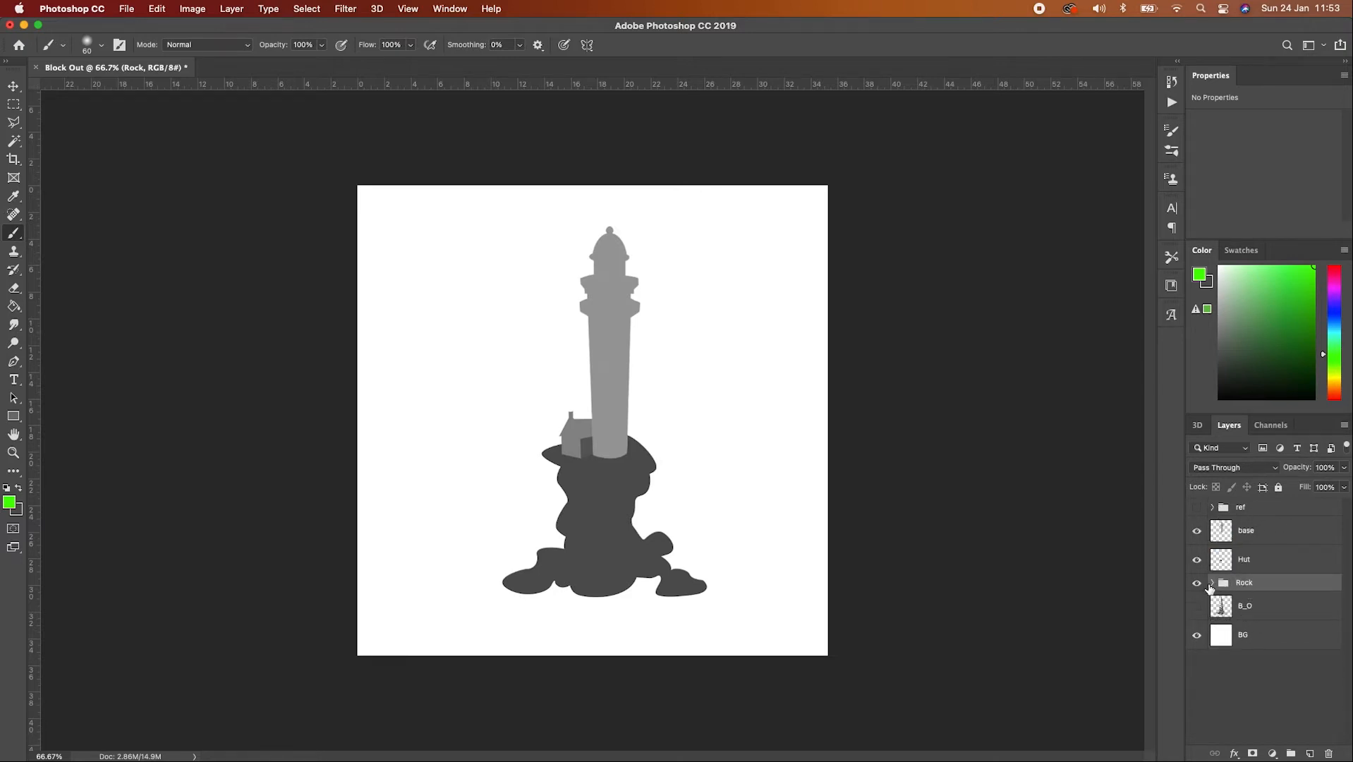
# Select the flat top rock shape on the Rocks layer of the Rock group with the Quick Selection tool
pyautogui.click(1213, 582)
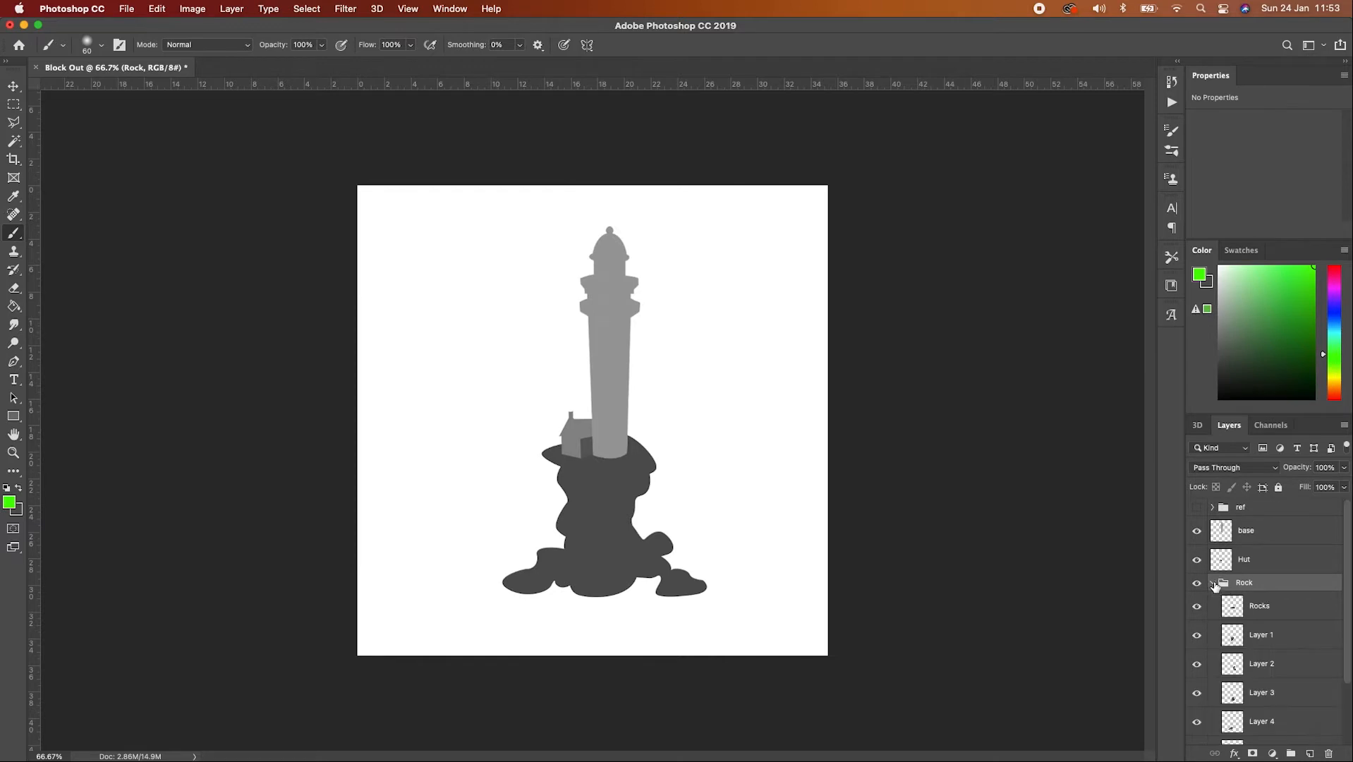
pyautogui.click(1258, 609)
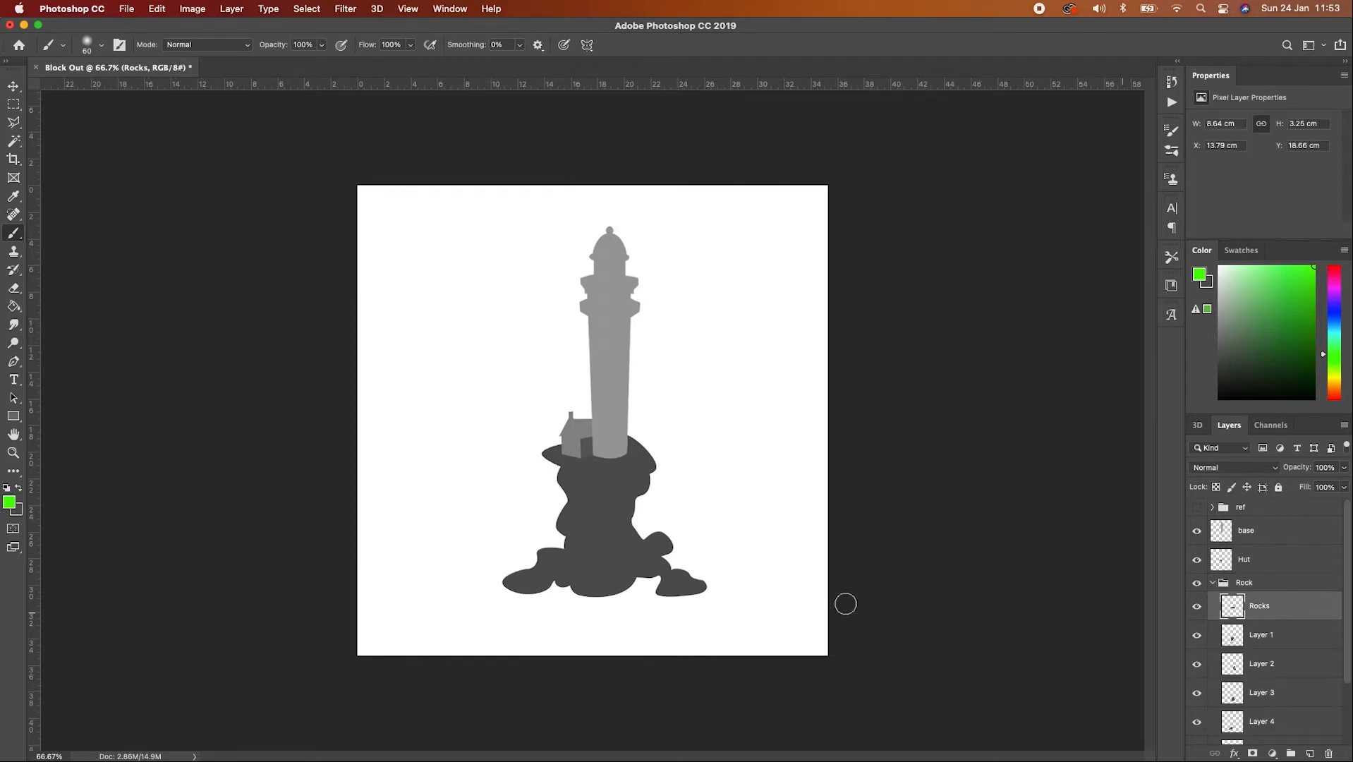
pyautogui.press('super+plus')
pyautogui.press('super+plus')
pyautogui.press('super+plus')
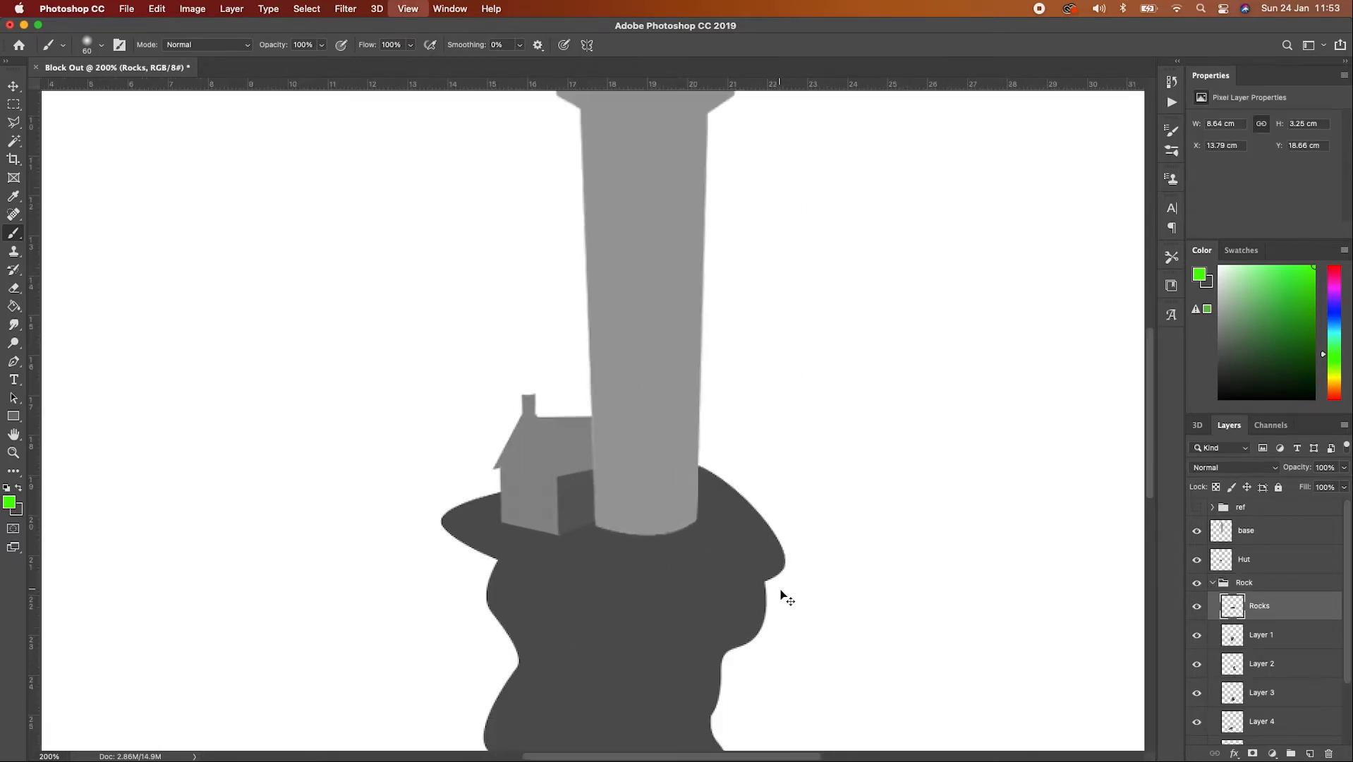
pyautogui.moveTo(781, 616); pyautogui.dragTo(734, 395)
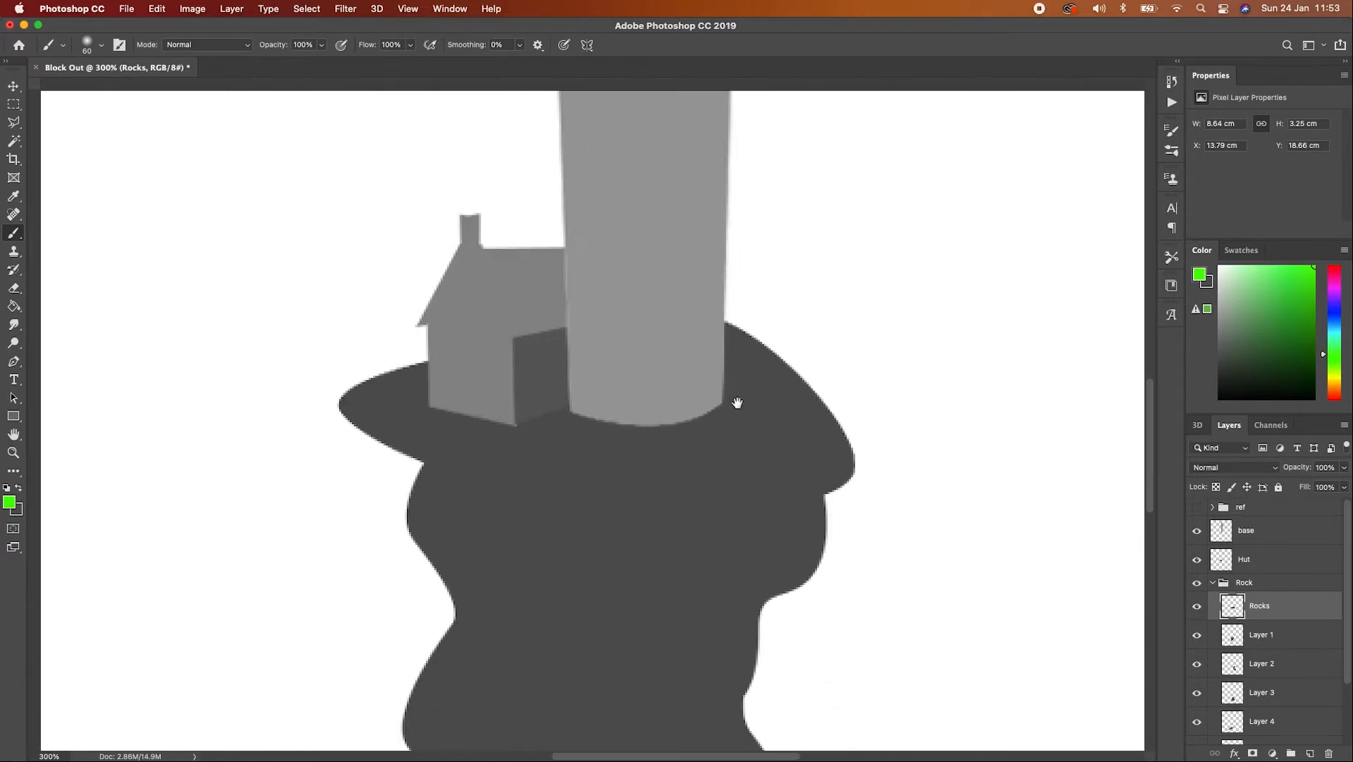
pyautogui.press('super+minus')
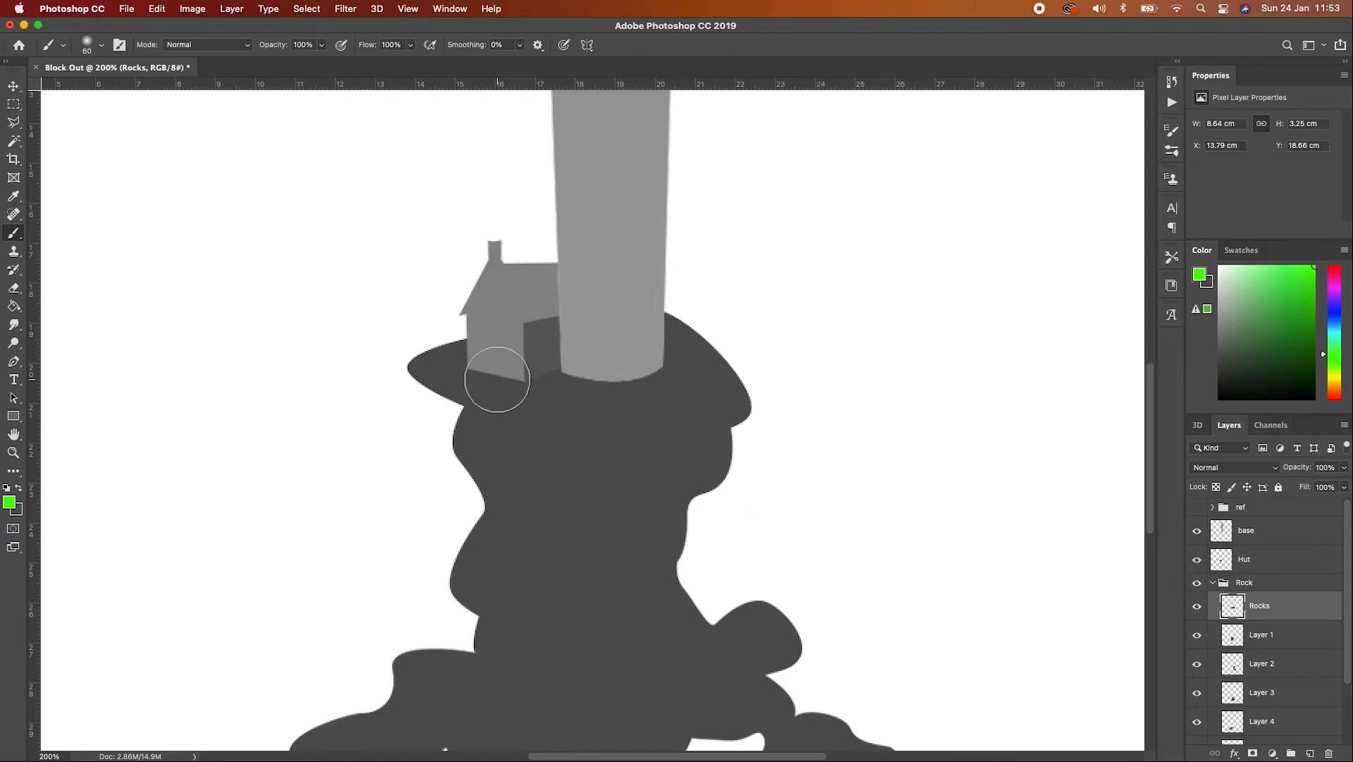
pyautogui.press('w')
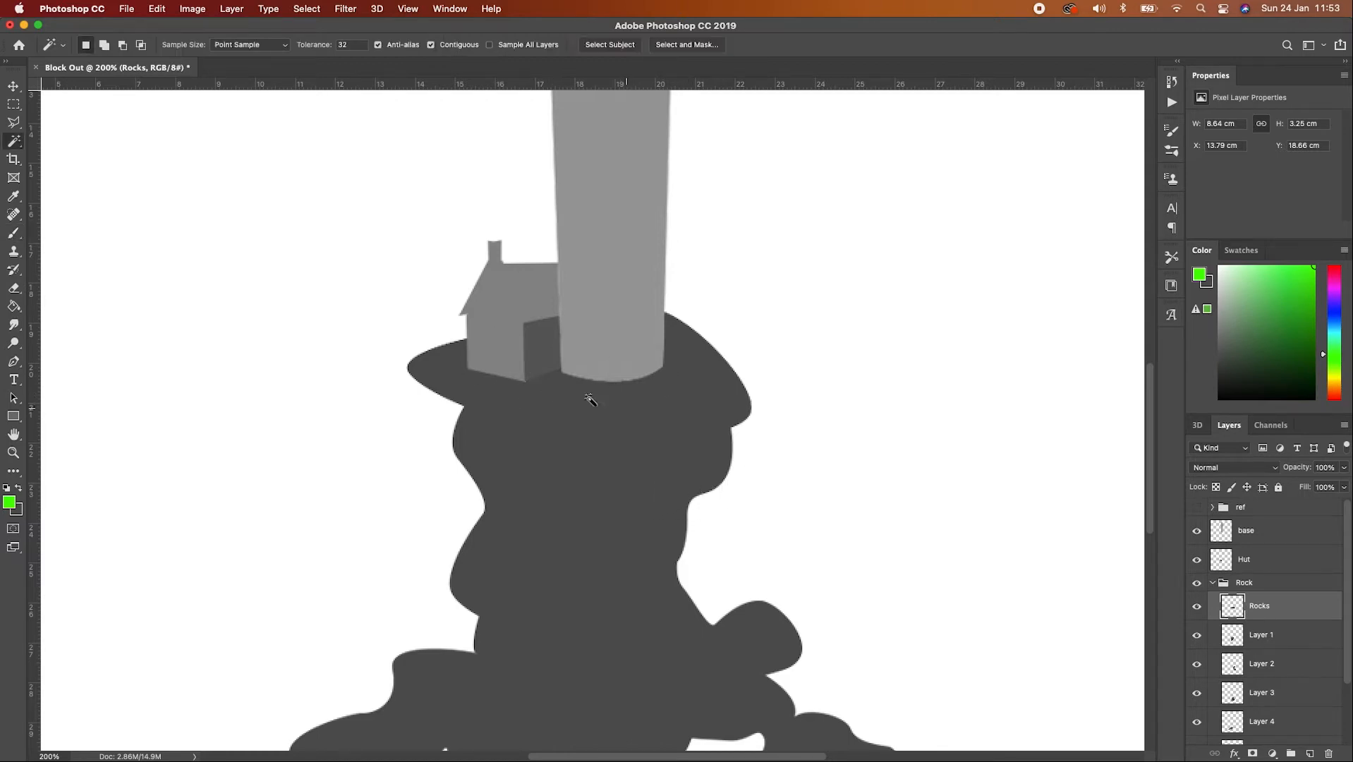
pyautogui.rightClick(13, 141)
pyautogui.click(70, 136)
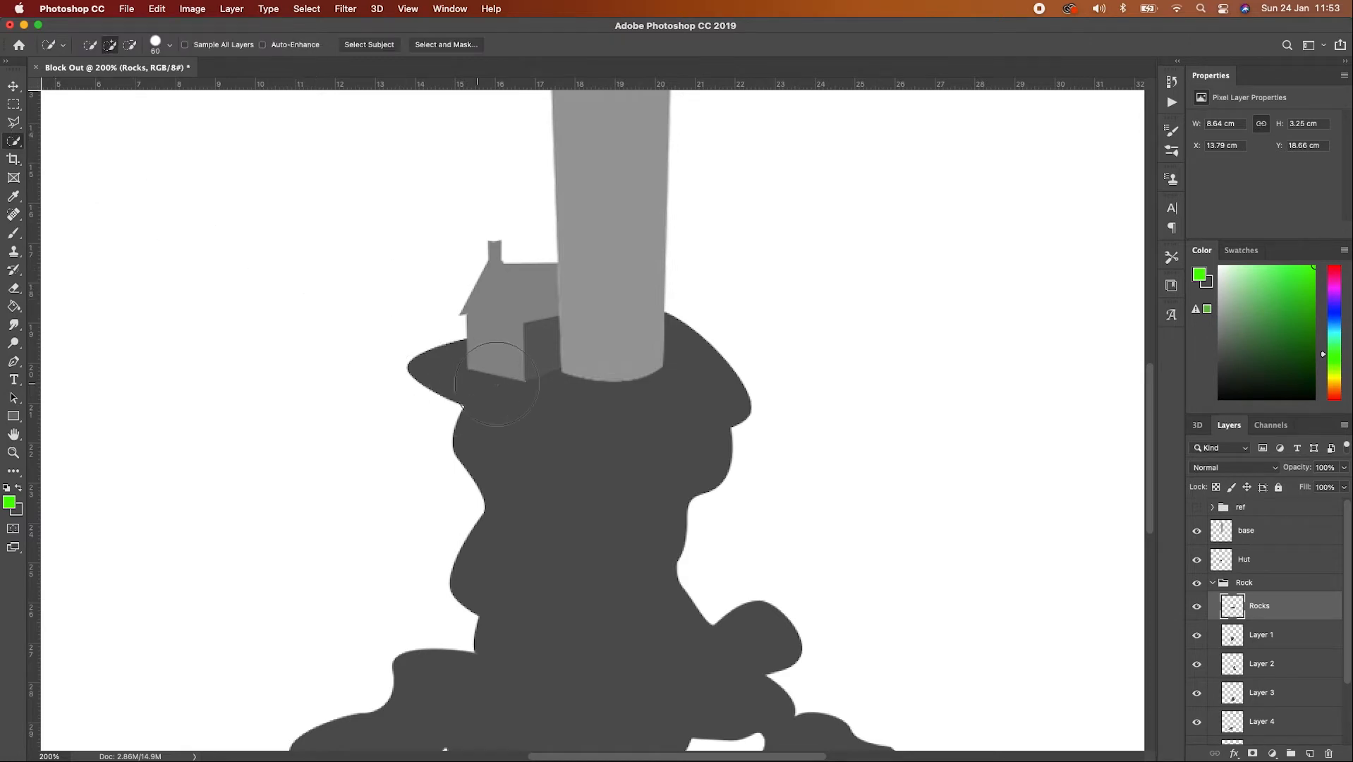
pyautogui.moveTo(496, 384); pyautogui.dragTo(565, 438)
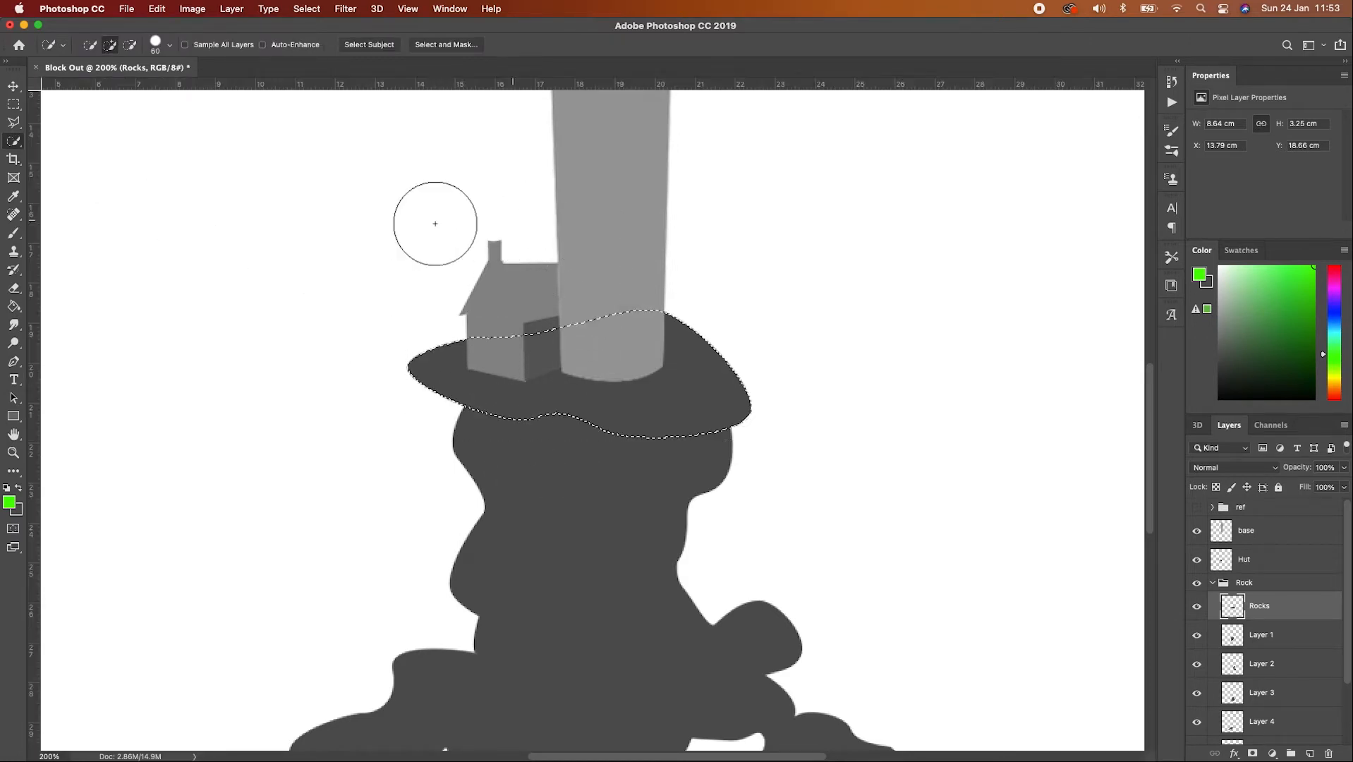
# Try to extend the selection over the hut and down the rock body with the Quick Selection tool, and undo it
pyautogui.moveTo(435, 223)
pyautogui.mouseDown()
pyautogui.moveTo(438, 314)
pyautogui.moveTo(612, 607)
pyautogui.mouseUp()
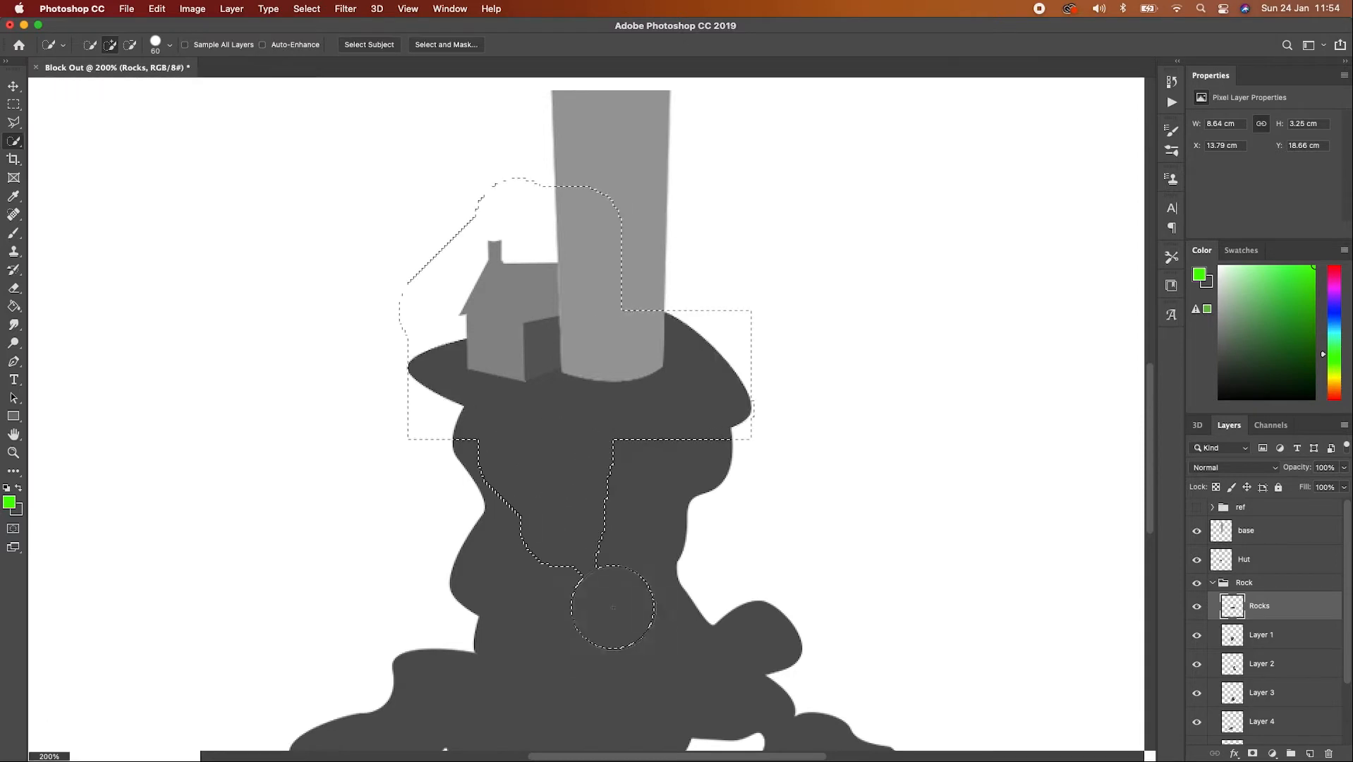
pyautogui.press('super+z')
pyautogui.press('super+r')
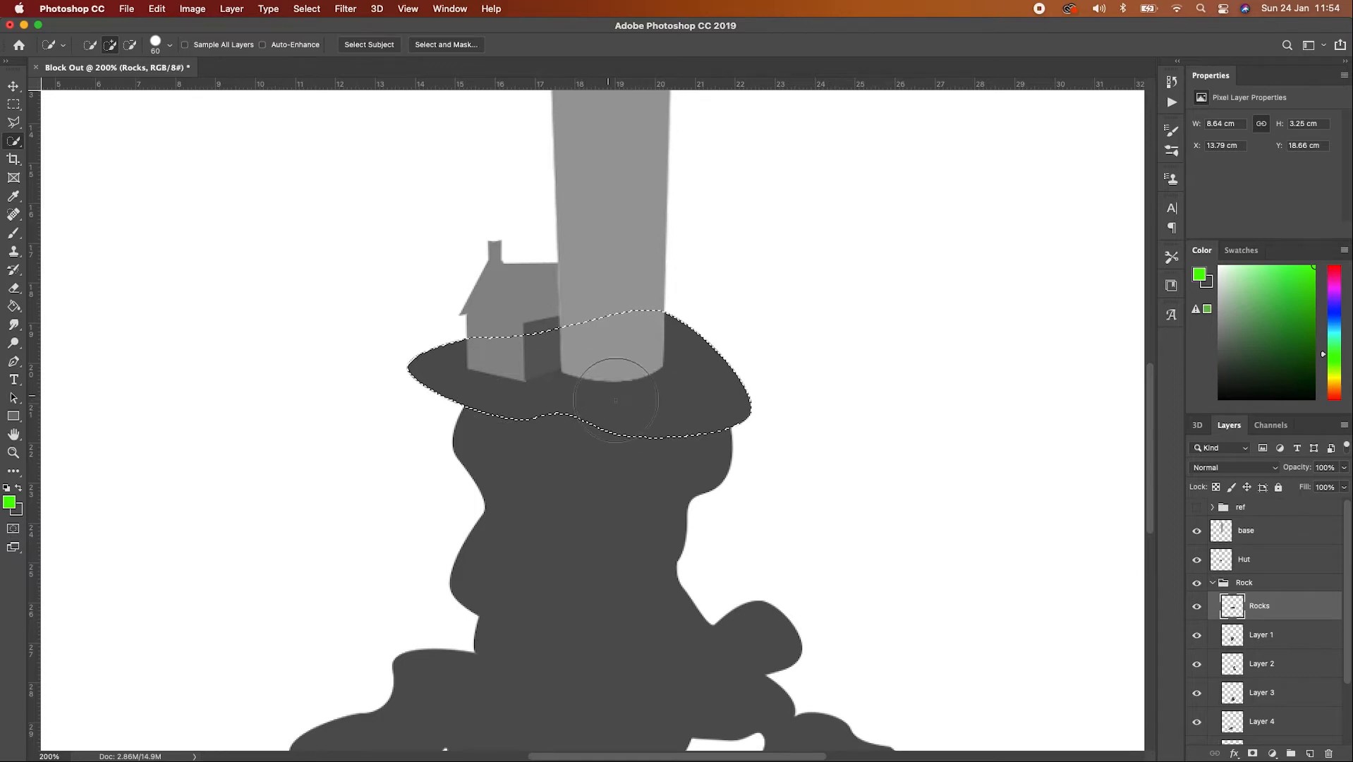
# Activate the Brush tool and look through the brush settings and the available brush presets
pyautogui.click(24, 147)
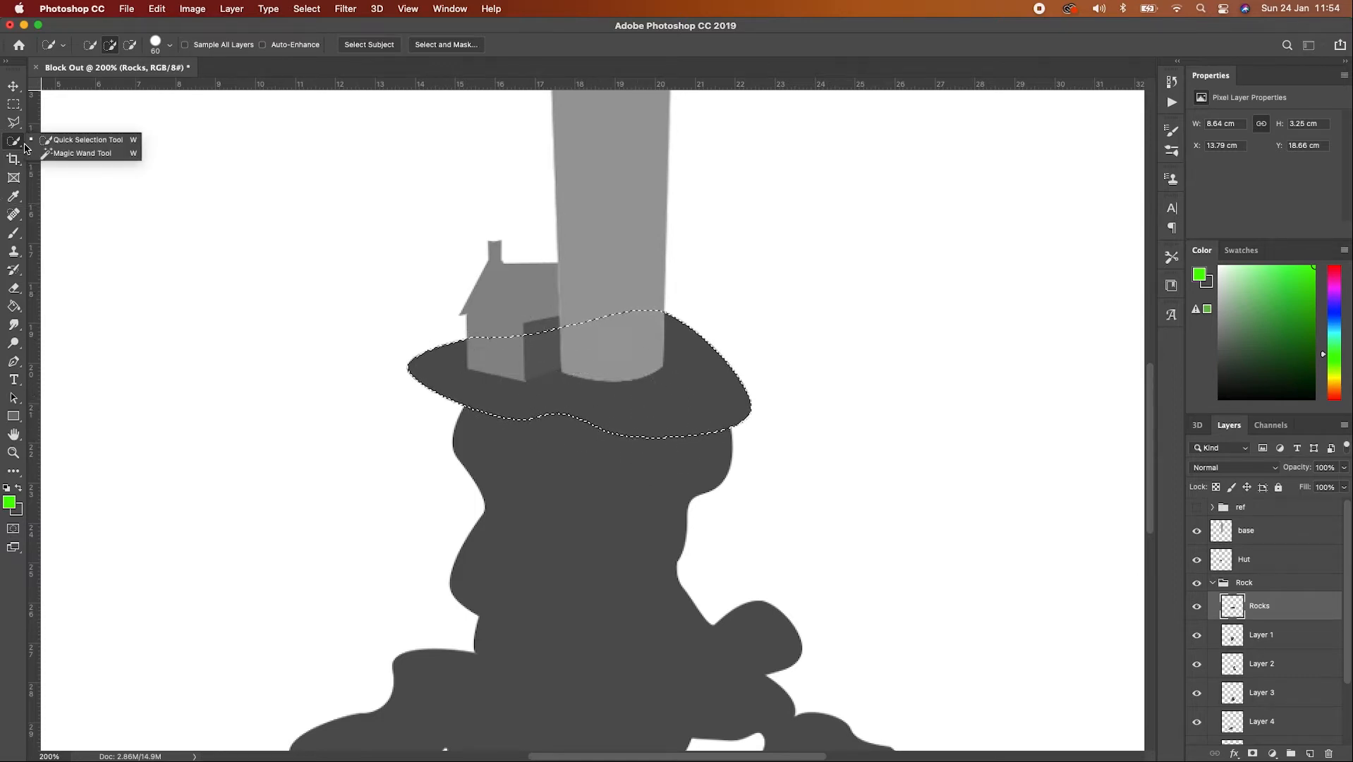
pyautogui.click(77, 153)
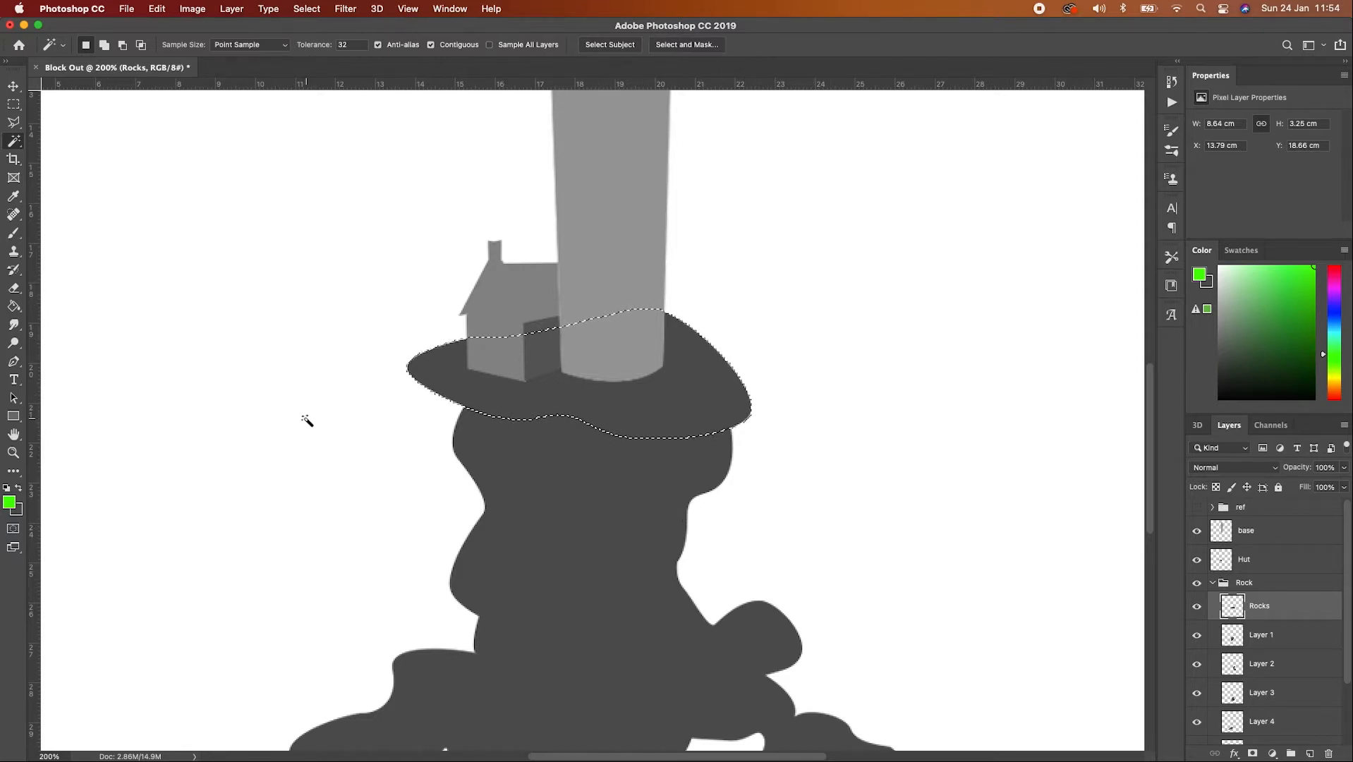
pyautogui.press('b')
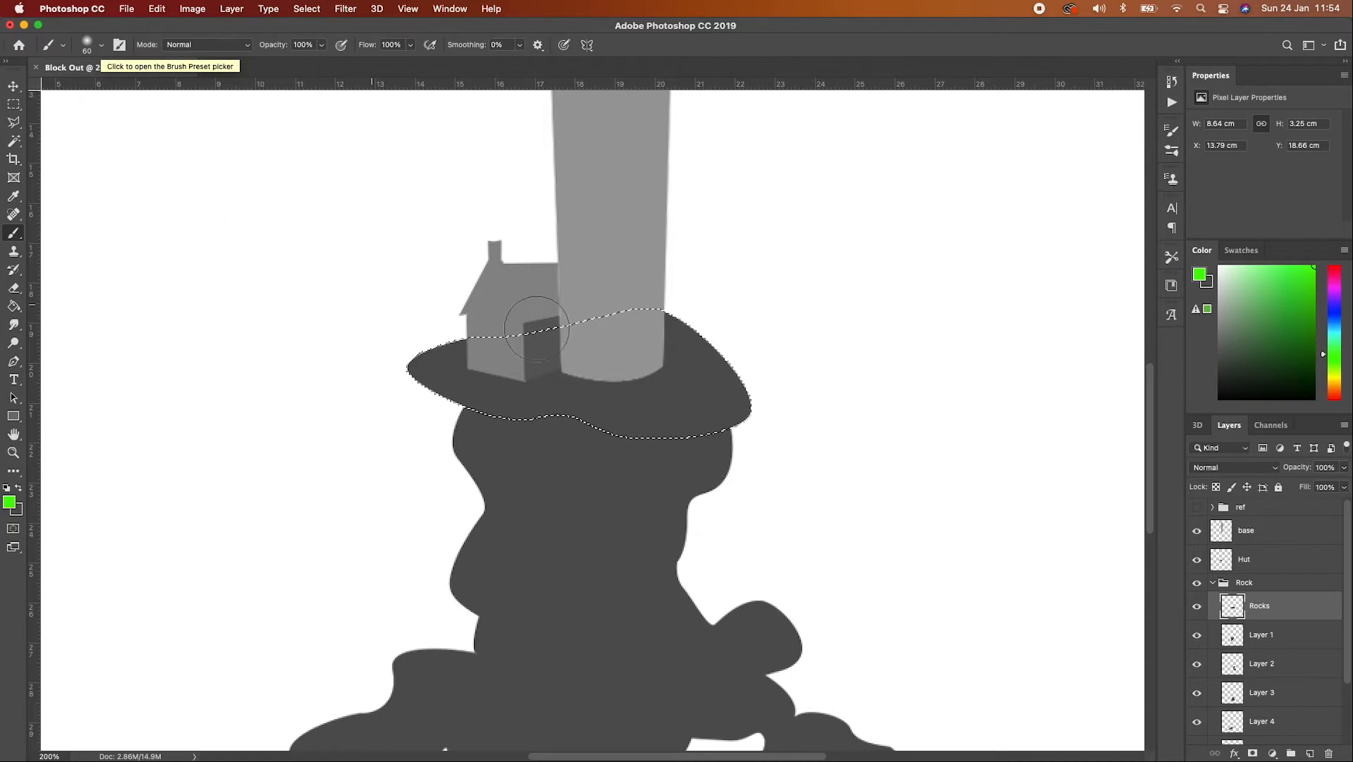
pyautogui.click(120, 46)
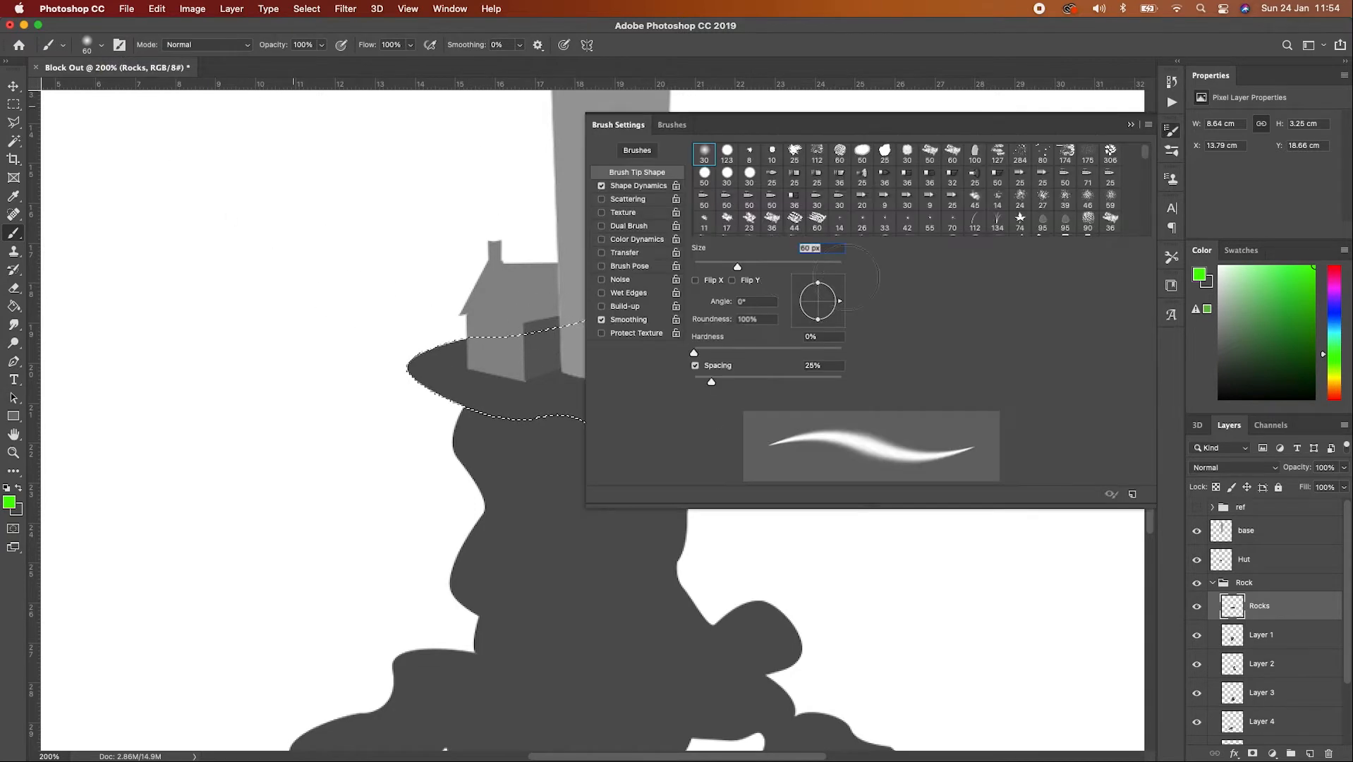
pyautogui.click(672, 124)
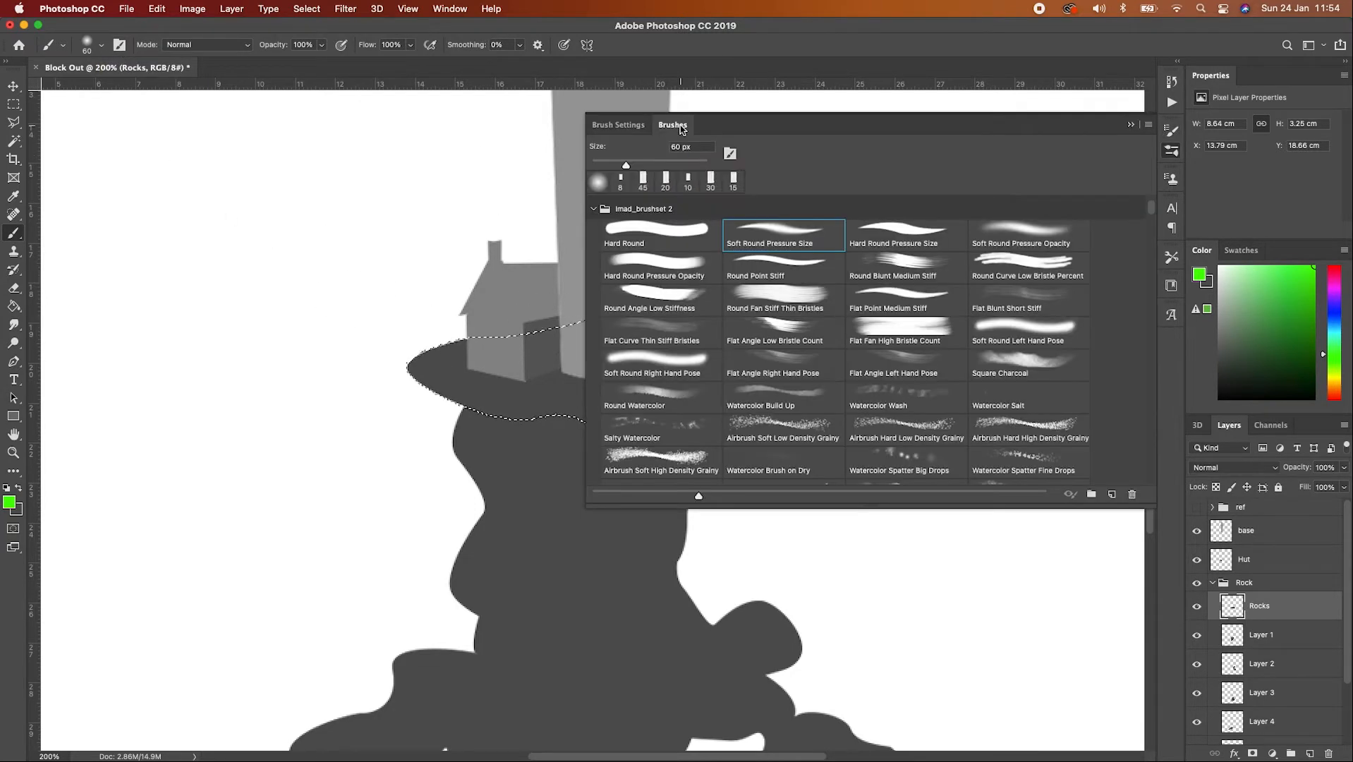
pyautogui.click(1130, 125)
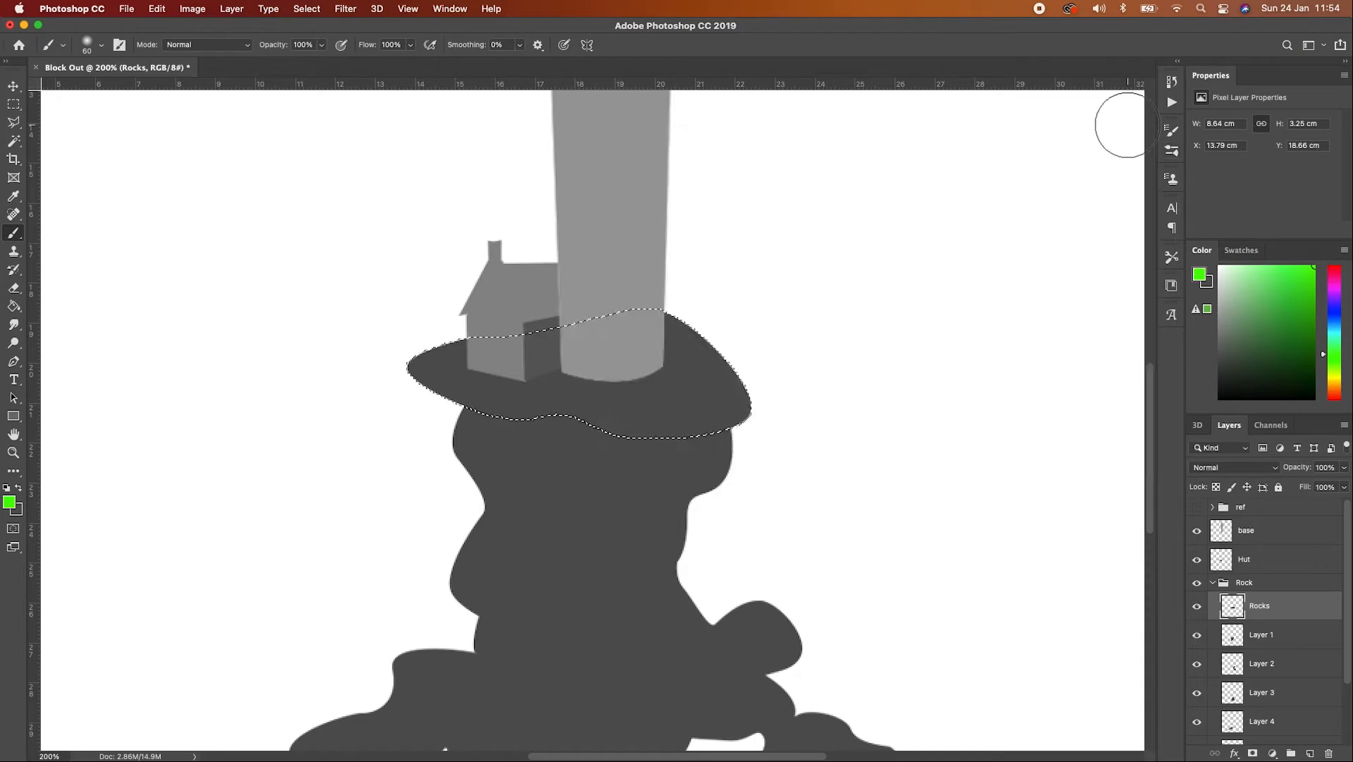
pyautogui.click(120, 46)
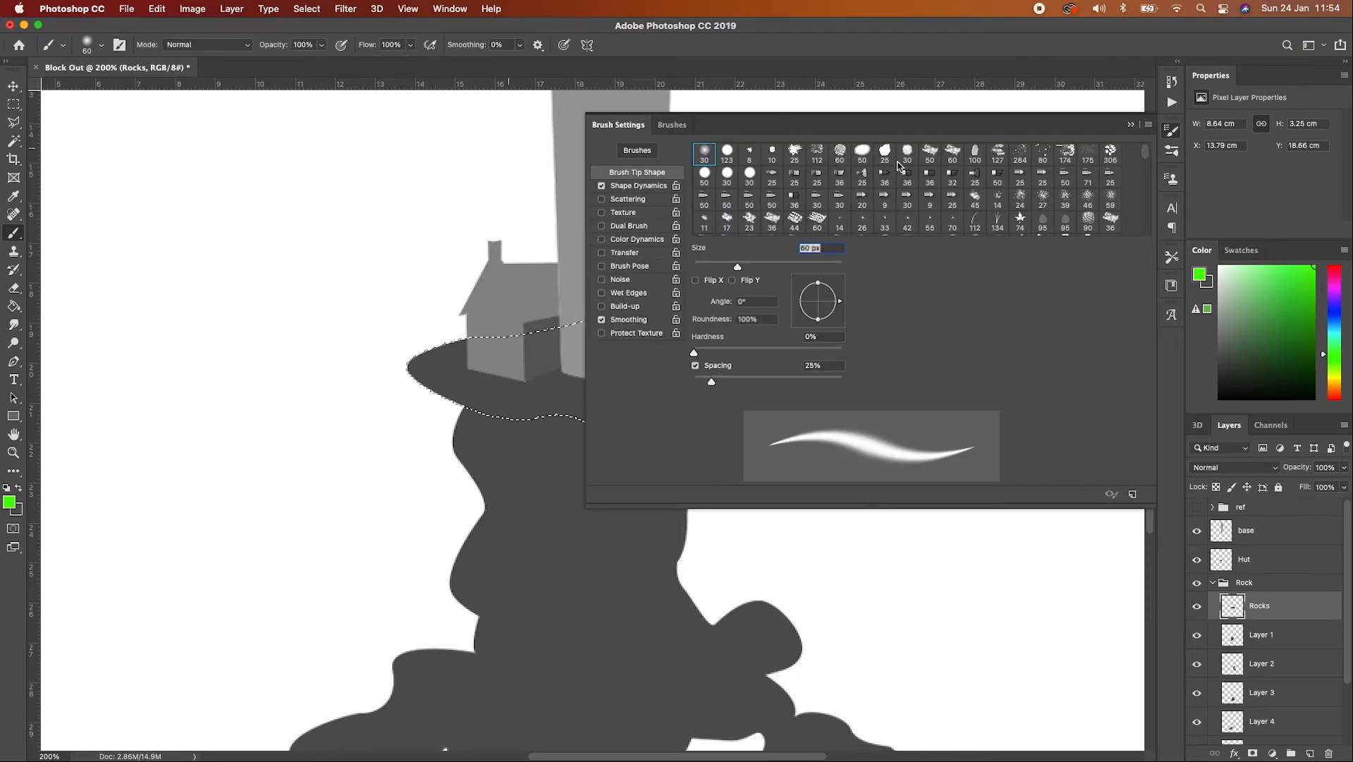
pyautogui.click(673, 125)
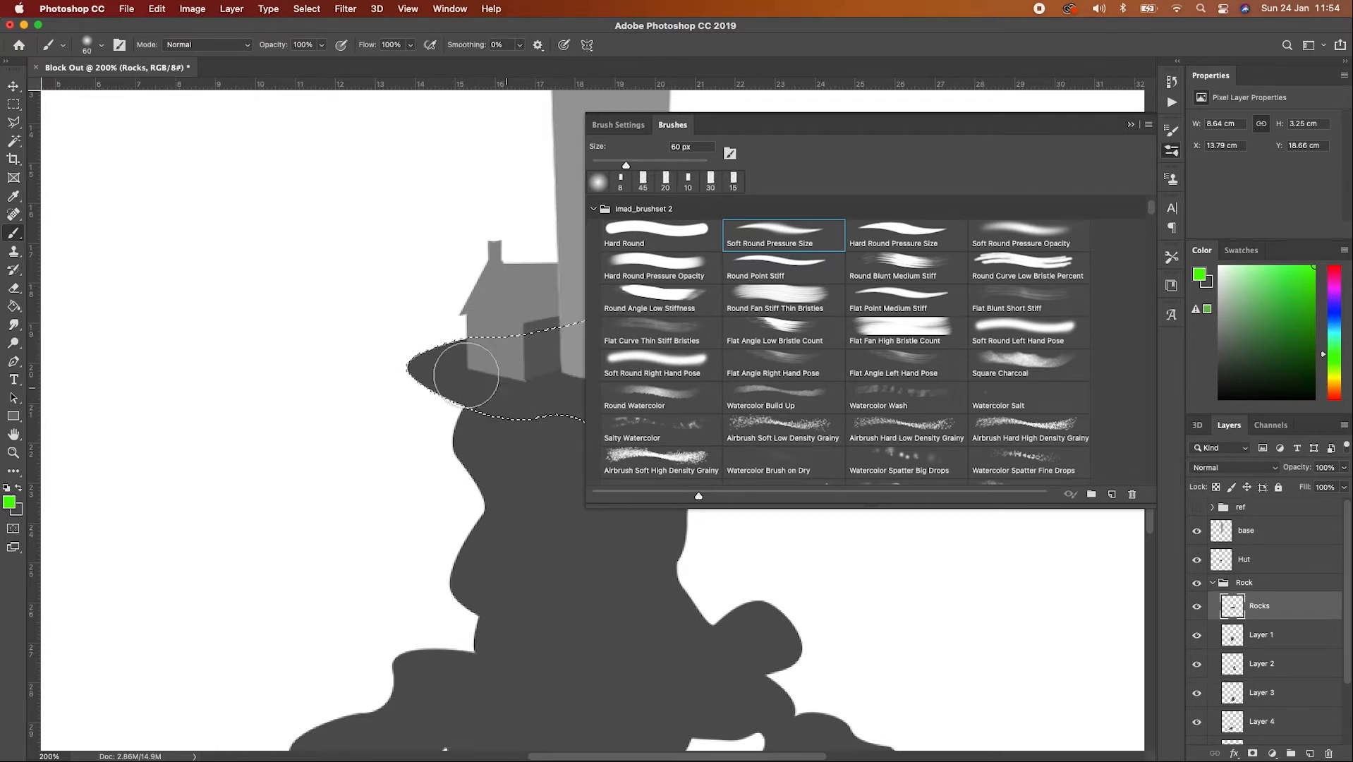
pyautogui.click(1128, 126)
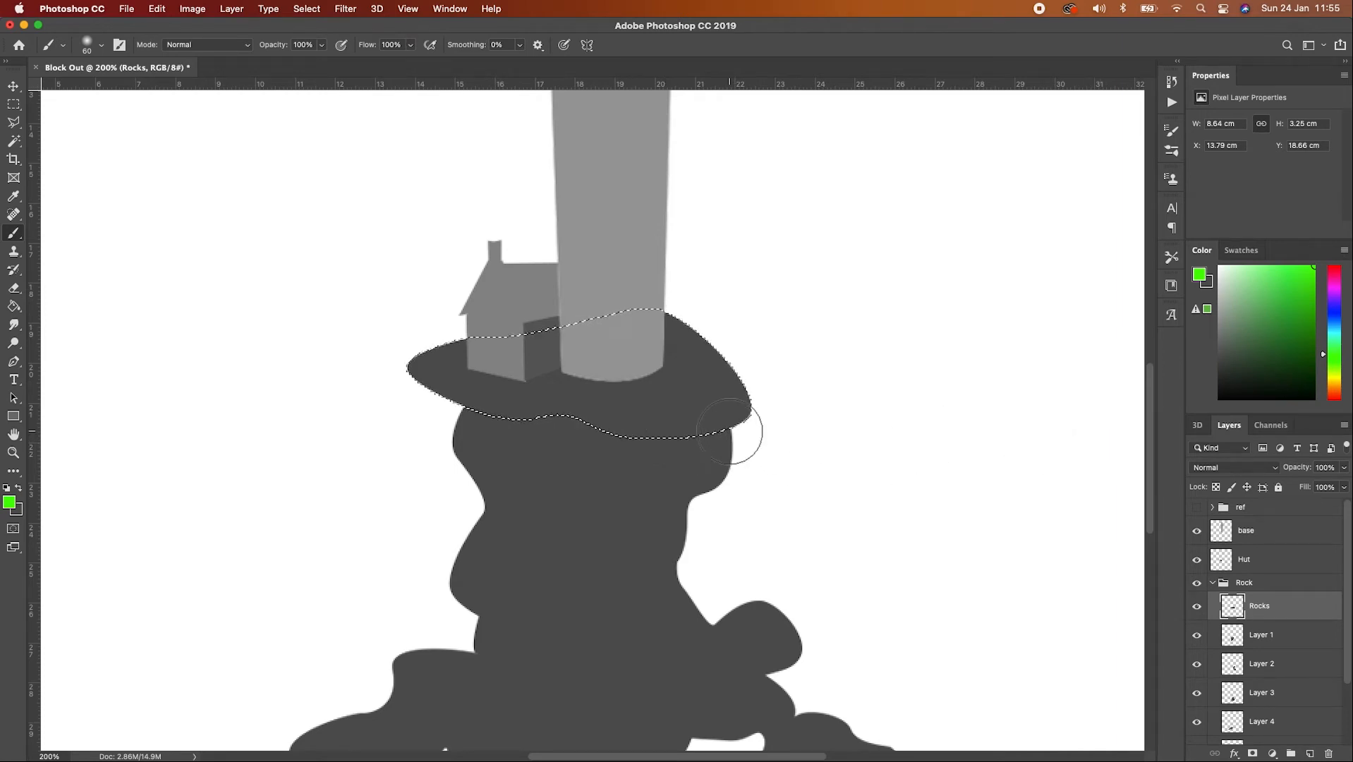
# Paint soft dark grey shading over the right side and lower edge of the top rock on the Rocks layer
pyautogui.keyDown('alt'); pyautogui.click(686, 386); pyautogui.keyUp('alt')
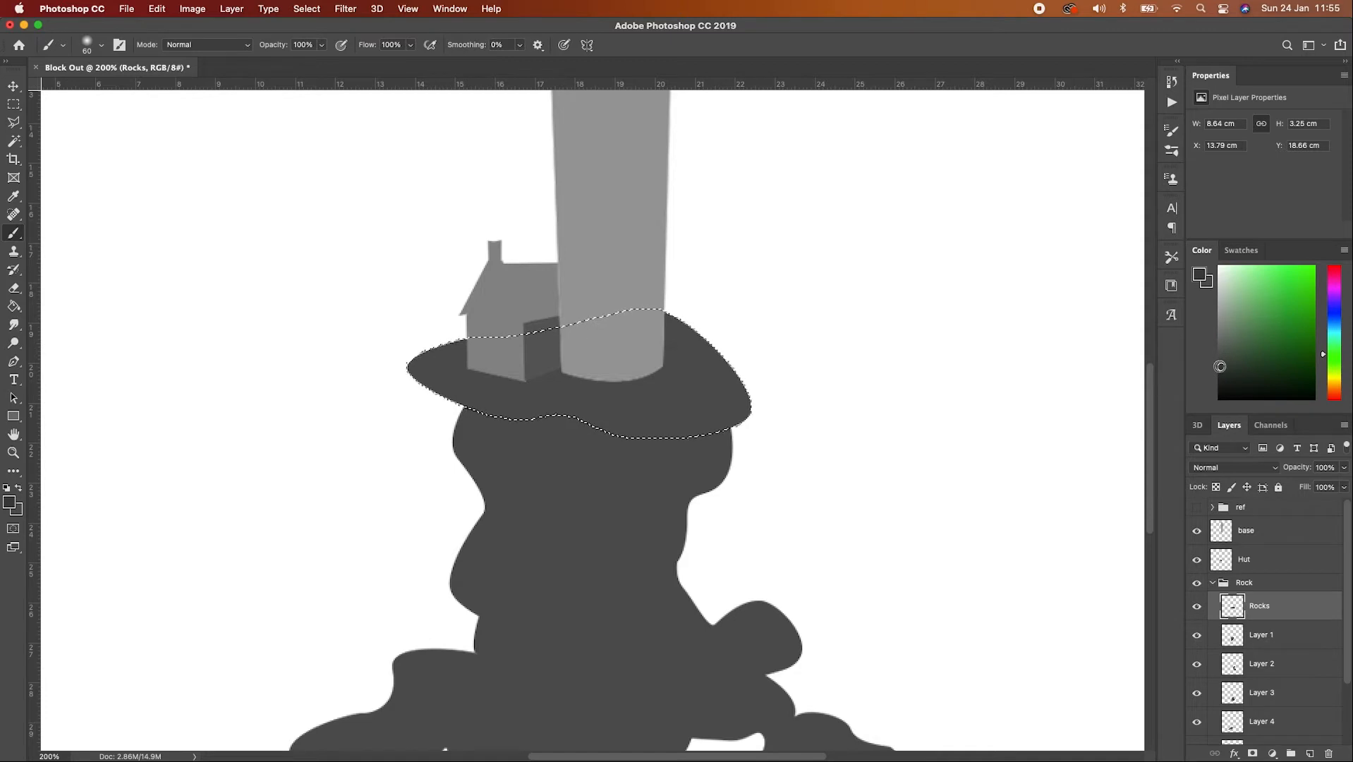
pyautogui.moveTo(752, 374)
pyautogui.mouseDown()
pyautogui.moveTo(726, 341)
pyautogui.moveTo(720, 468)
pyautogui.moveTo(745, 383)
pyautogui.moveTo(732, 364)
pyautogui.moveTo(671, 470)
pyautogui.mouseUp()
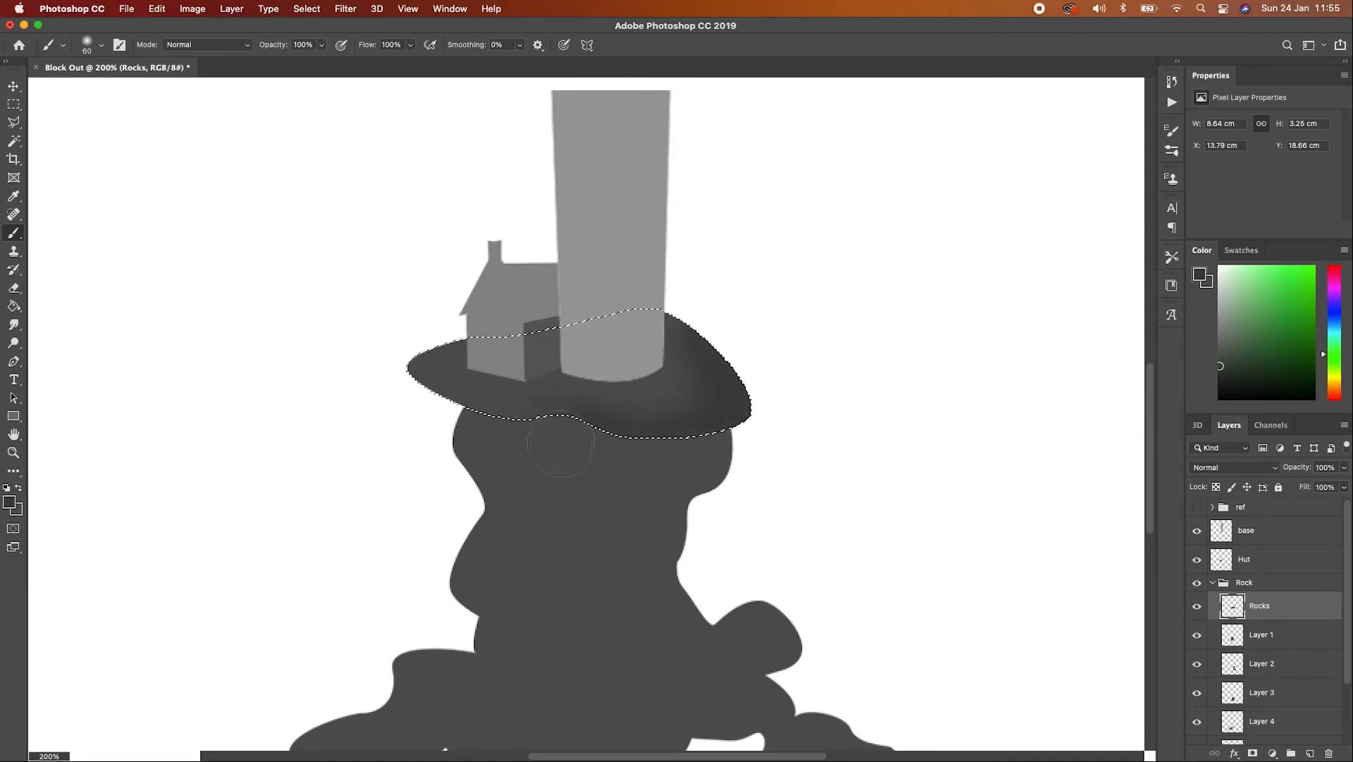
pyautogui.moveTo(509, 449)
pyautogui.mouseDown()
pyautogui.moveTo(539, 439)
pyautogui.moveTo(391, 420)
pyautogui.moveTo(575, 435)
pyautogui.moveTo(743, 412)
pyautogui.moveTo(698, 313)
pyautogui.moveTo(758, 421)
pyautogui.moveTo(744, 442)
pyautogui.mouseUp()
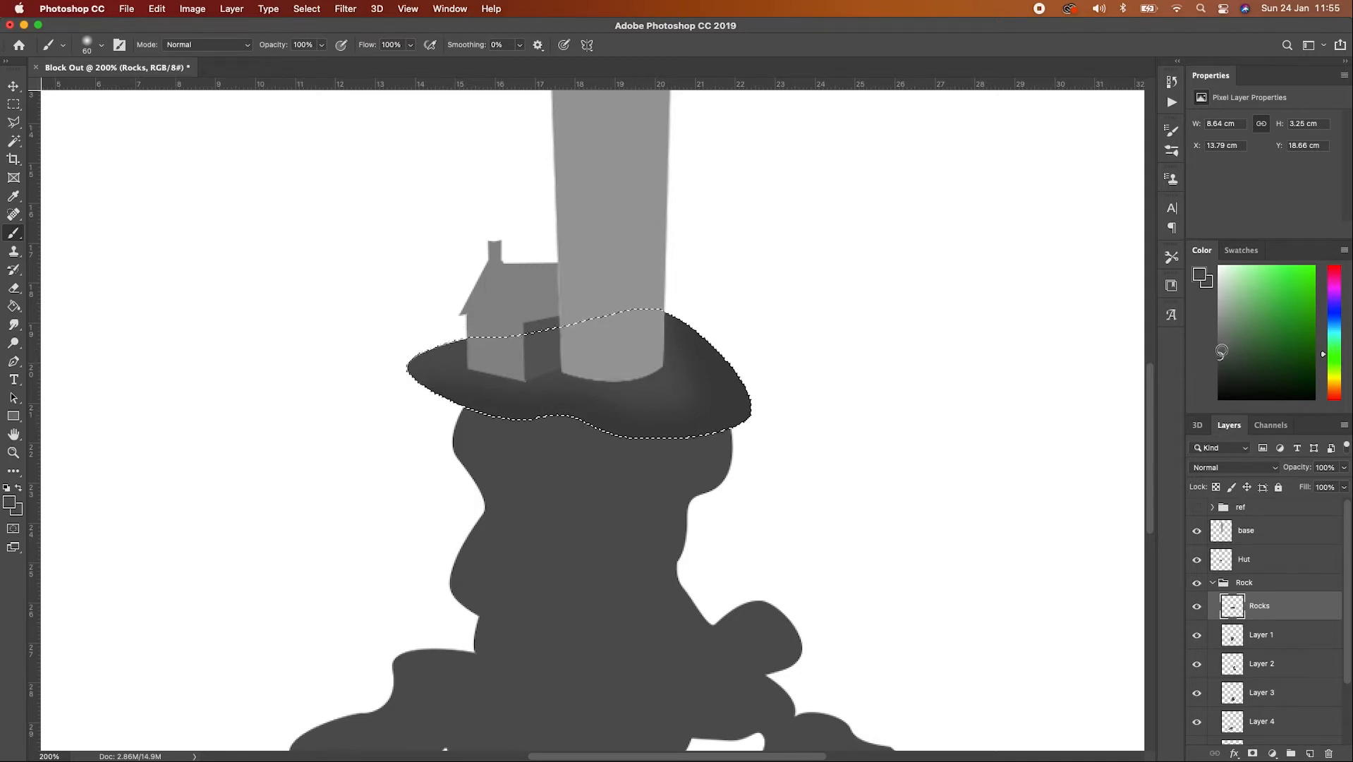
# Paint lighter grey highlights on the left end of the top rock and in front of the tower base
pyautogui.click(1220, 341)
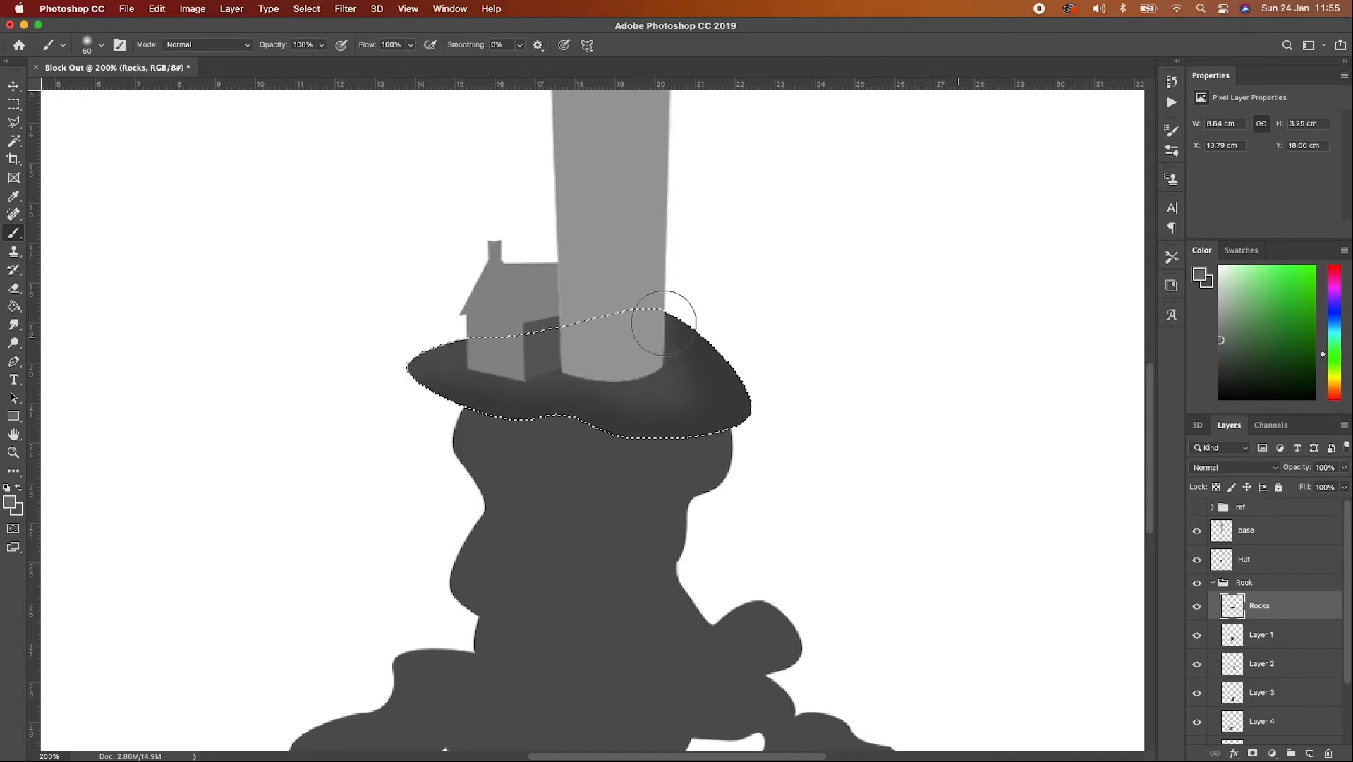
pyautogui.moveTo(493, 342)
pyautogui.mouseDown()
pyautogui.moveTo(438, 348)
pyautogui.moveTo(403, 375)
pyautogui.mouseUp()
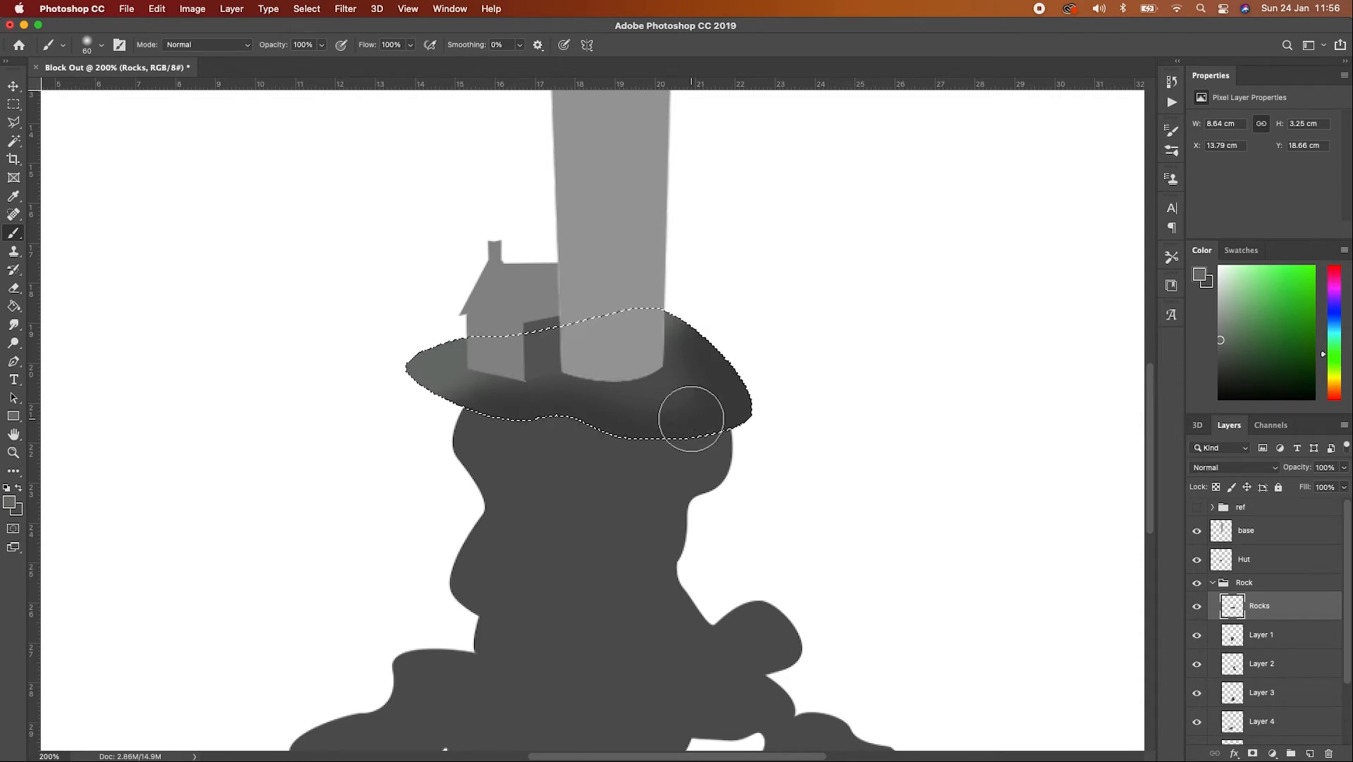
pyautogui.moveTo(691, 420); pyautogui.dragTo(645, 368)
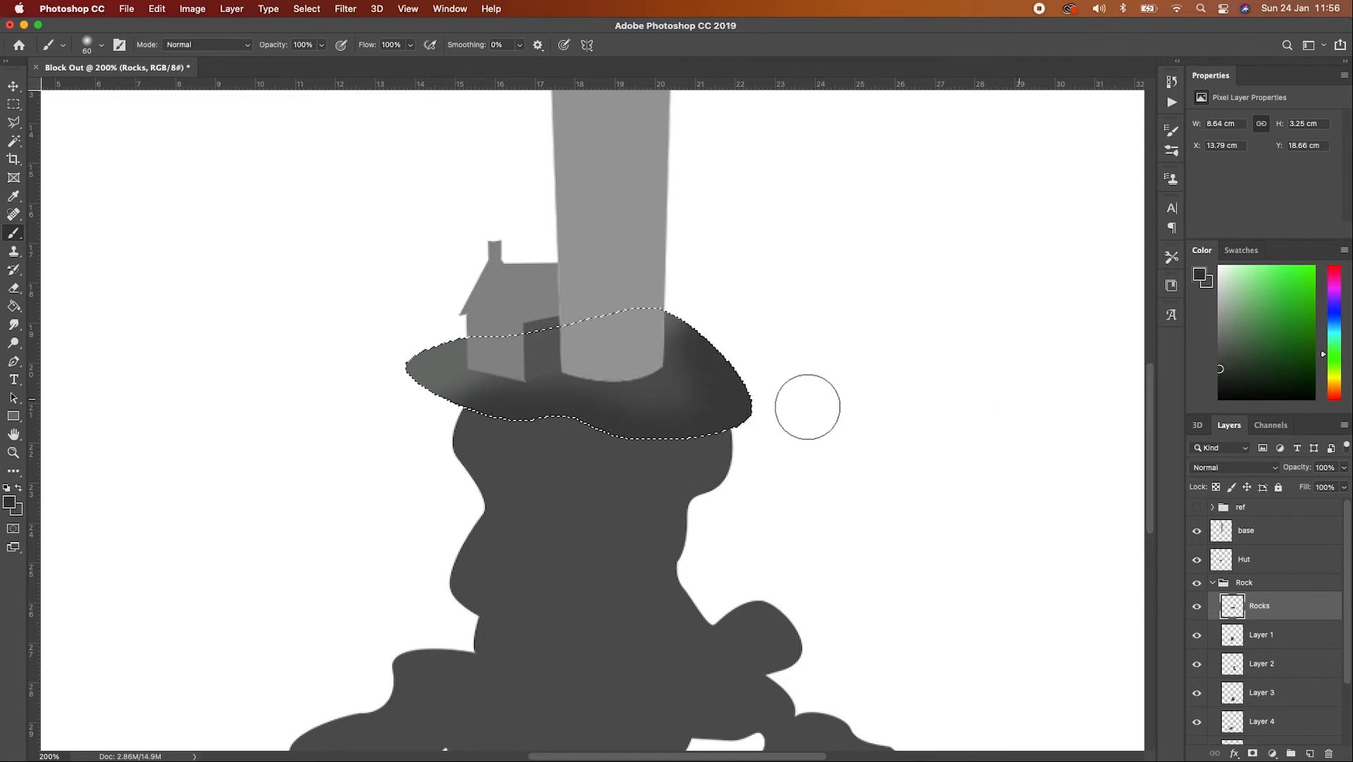
# Invert the selection, paint a soft shadow just below the top rock with a 25 px brush, and invert the selection back
pyautogui.press('[')
pyautogui.press('[')
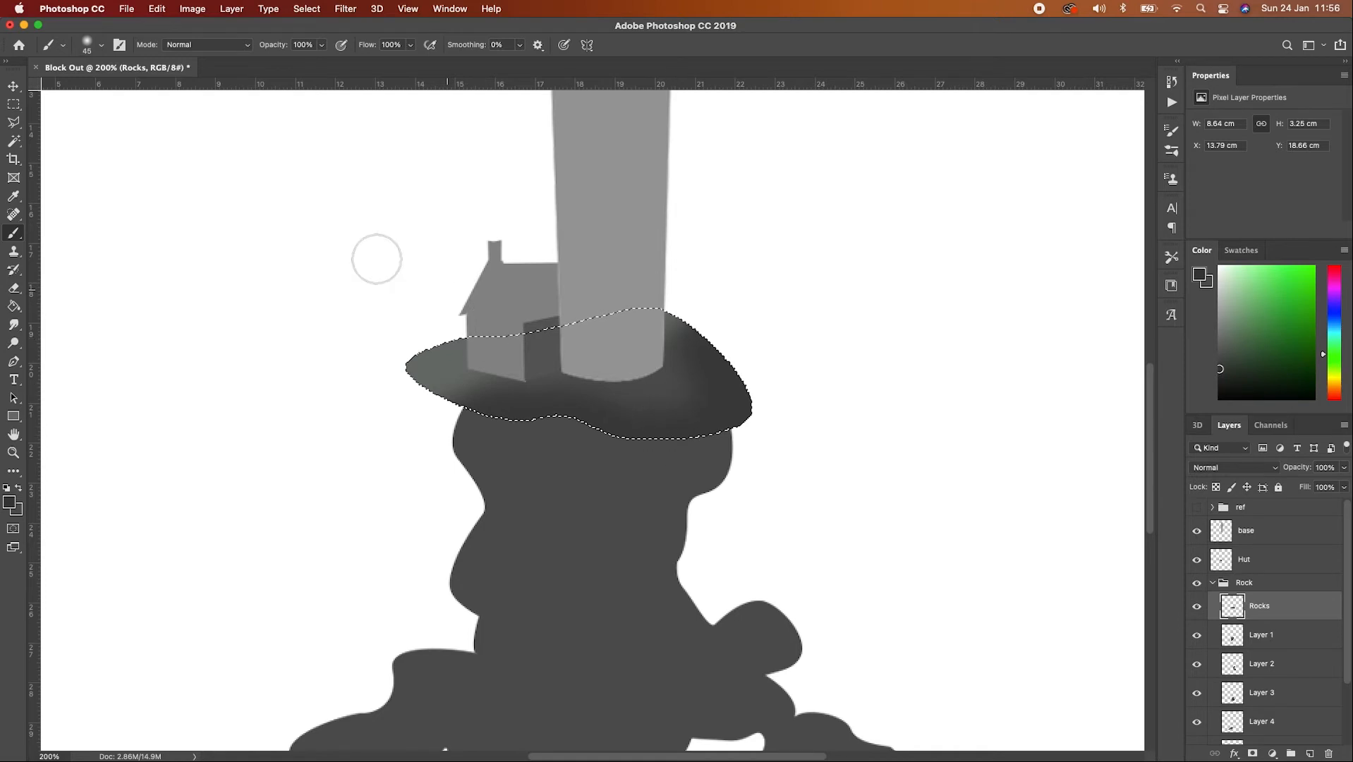
pyautogui.press('super+r')
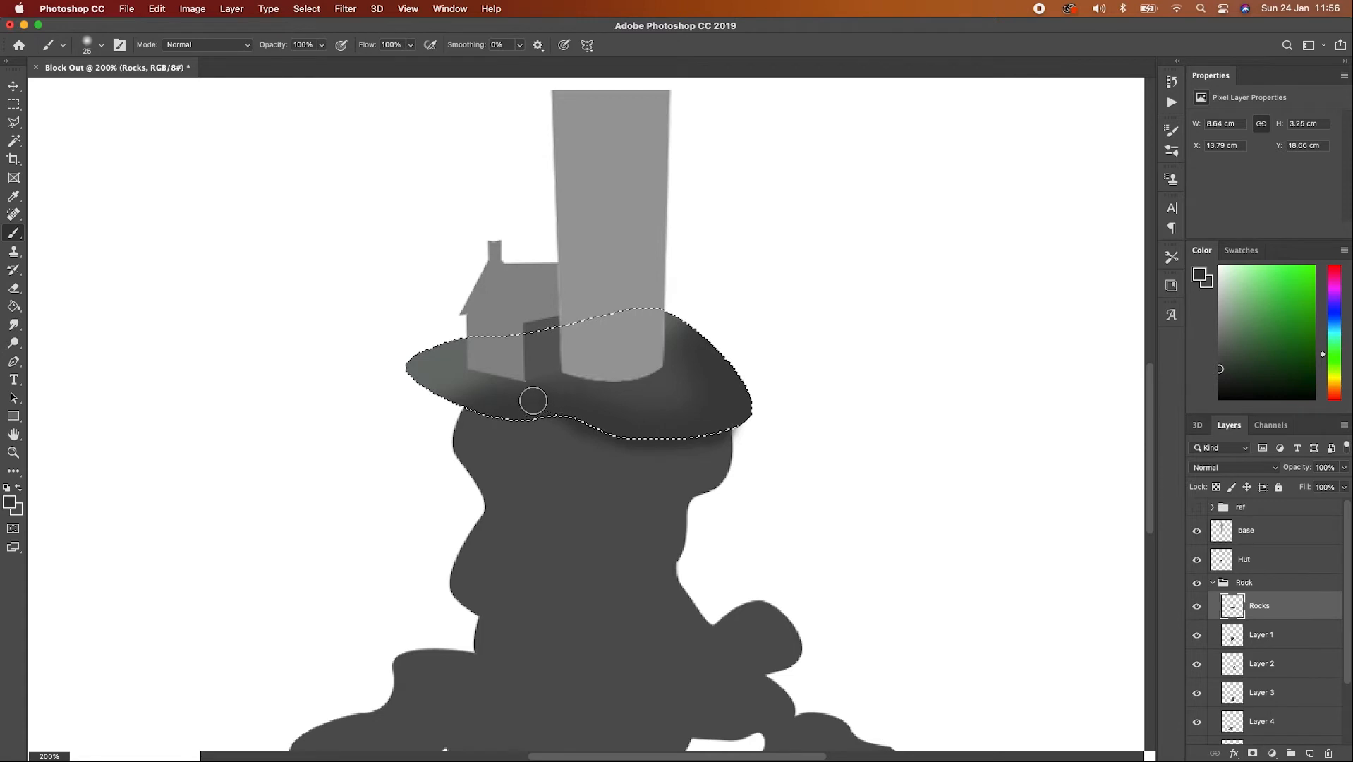
pyautogui.press('super+shift+i')
pyautogui.press('super+r')
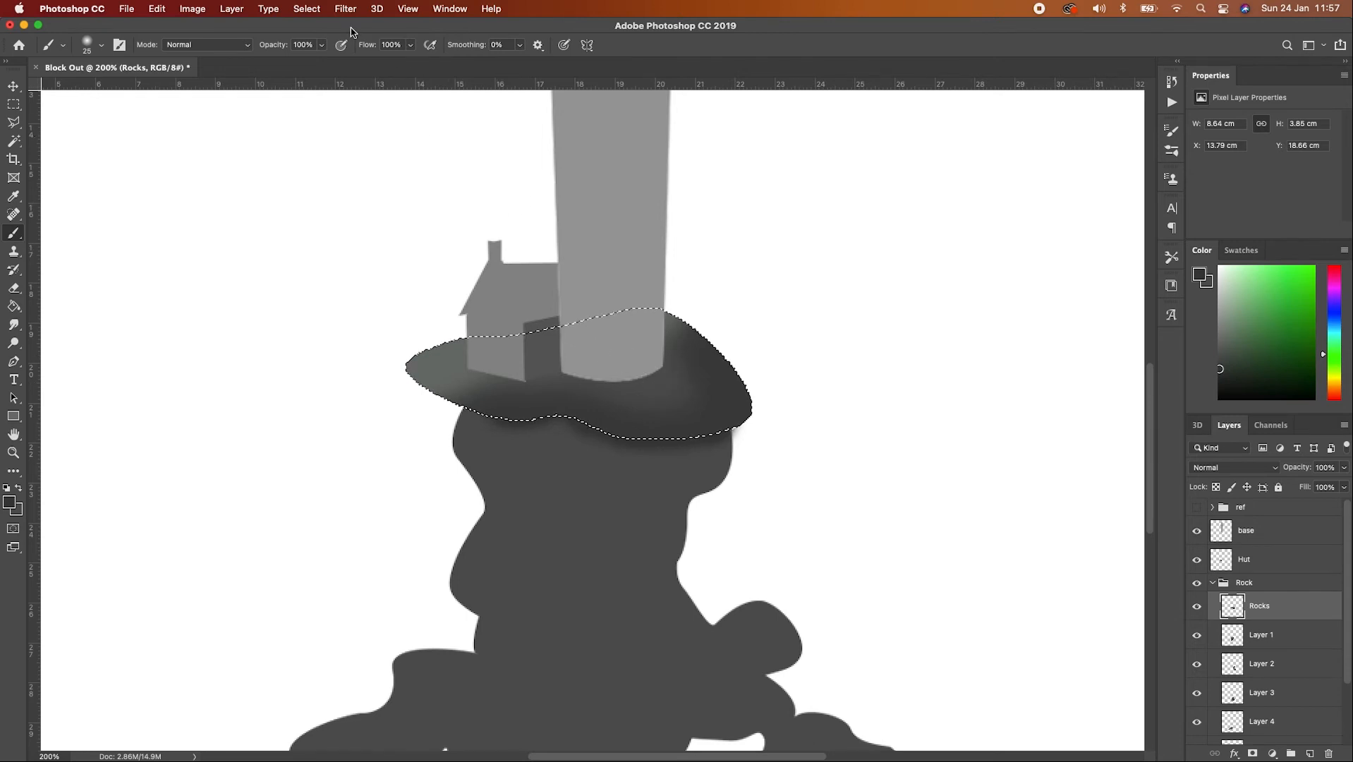
pyautogui.click(311, 10)
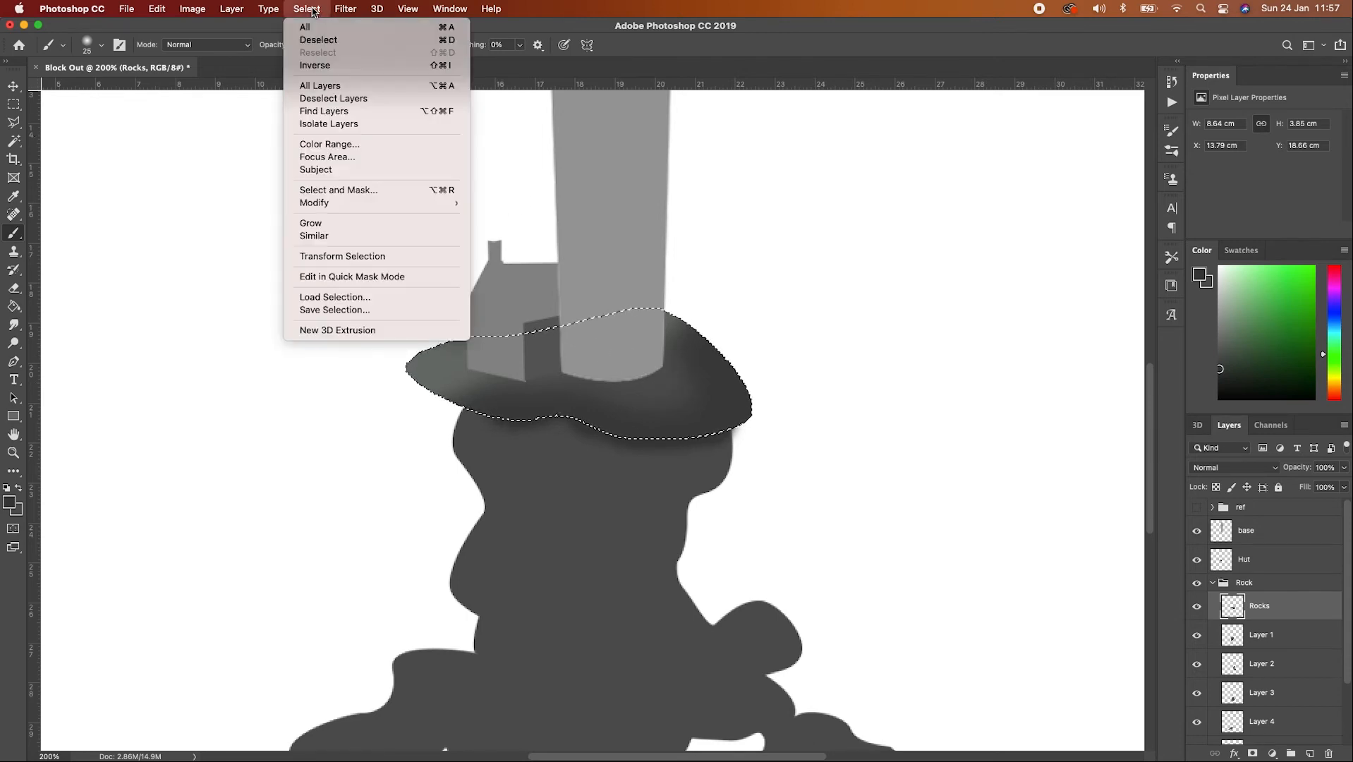
pyautogui.click(339, 66)
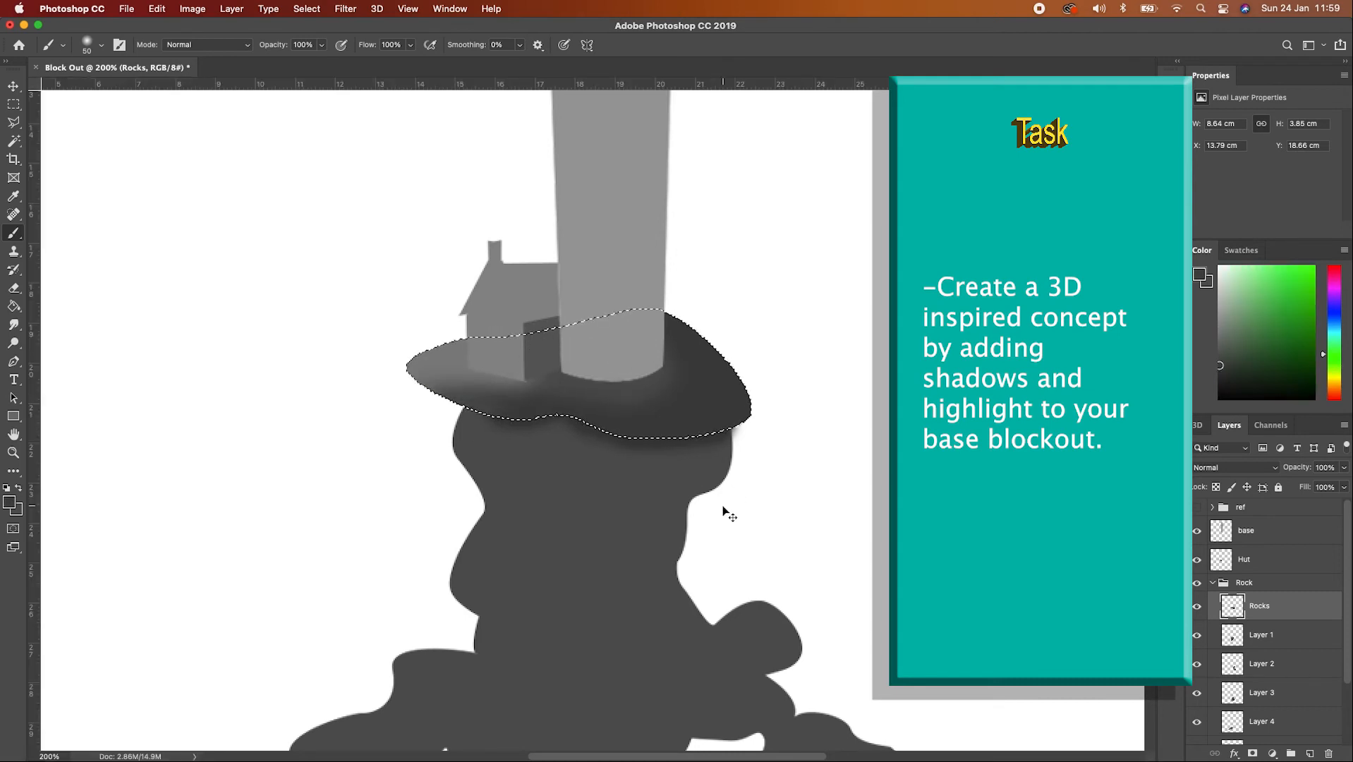
# Select the rock shape on Layer 1 in place of the top rock and paint soft dark shading inside it
pyautogui.press('super+d')
pyautogui.click(1259, 635)
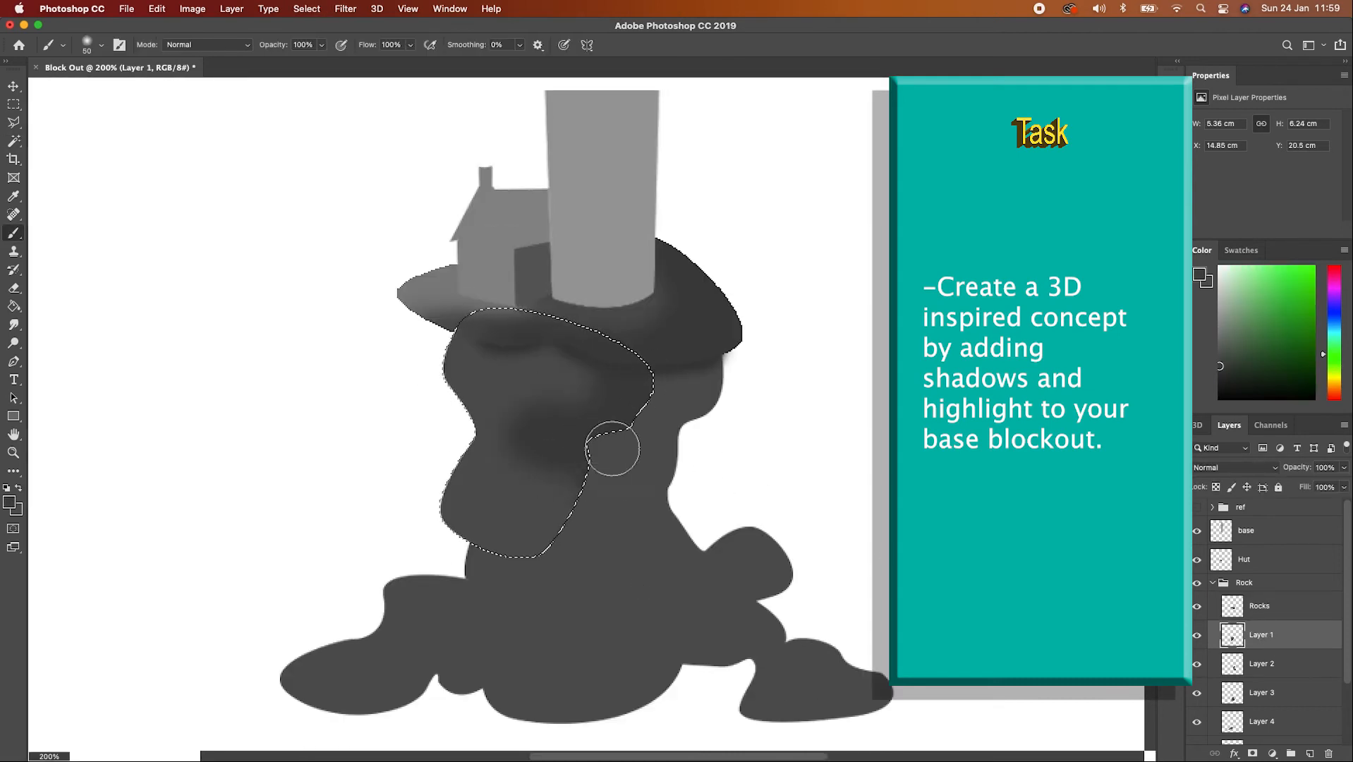
pyautogui.moveTo(448, 402); pyautogui.dragTo(452, 349)
# Paint highlights on the left bulges of the Layer 1 rock with light grey sampled from the top rock
pyautogui.keyDown('alt'); pyautogui.click(449, 276); pyautogui.keyUp('alt')
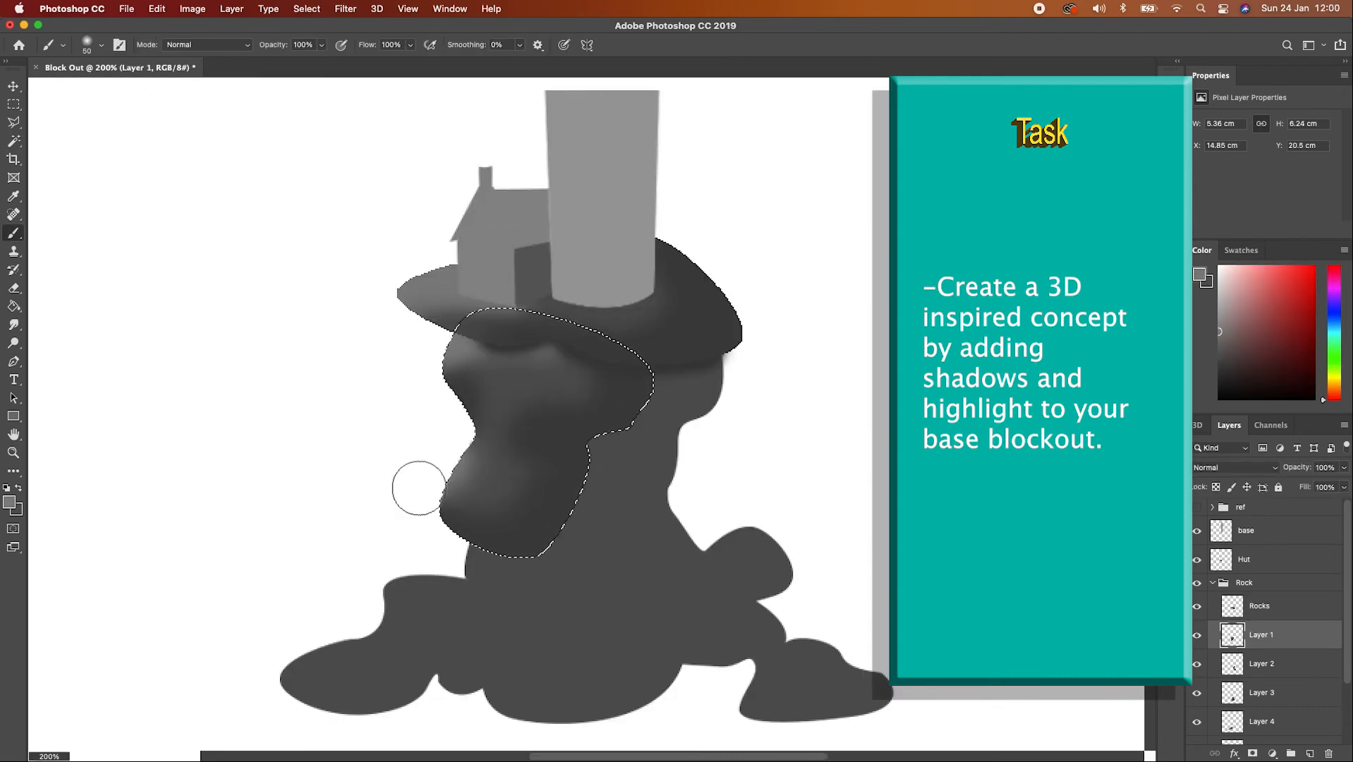
pyautogui.moveTo(417, 488); pyautogui.dragTo(451, 474)
pyautogui.moveTo(453, 335)
pyautogui.mouseDown()
pyautogui.moveTo(553, 413)
pyautogui.moveTo(537, 402)
pyautogui.moveTo(531, 480)
pyautogui.moveTo(528, 398)
pyautogui.mouseUp()
# Blend the highlights into the shaded areas of the Layer 1 rock with a 30 px brush at 50% opacity
pyautogui.keyDown('alt'); pyautogui.click(570, 391); pyautogui.keyUp('alt')
pyautogui.press('[')
pyautogui.press('[')
pyautogui.press('[')
pyautogui.press('[')
pyautogui.click(321, 45)
pyautogui.click(289, 62)
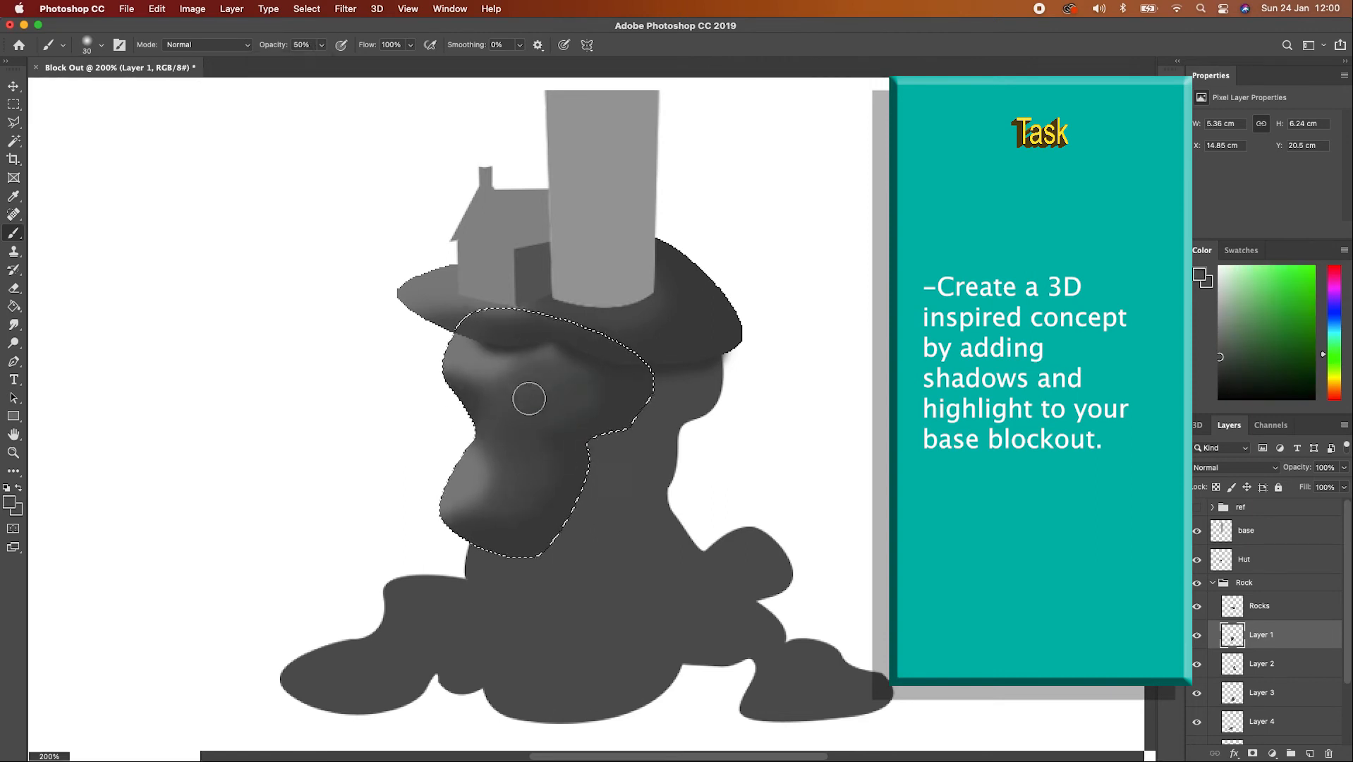
pyautogui.keyDown('alt'); pyautogui.click(471, 474); pyautogui.keyUp('alt')
pyautogui.moveTo(474, 474)
pyautogui.mouseDown()
pyautogui.moveTo(482, 495)
pyautogui.moveTo(477, 373)
pyautogui.mouseUp()
# Paint a dark shadow around the outside of the Layer 1 rock's right and lower edges at 100% opacity
pyautogui.keyDown('alt'); pyautogui.click(599, 440); pyautogui.keyUp('alt')
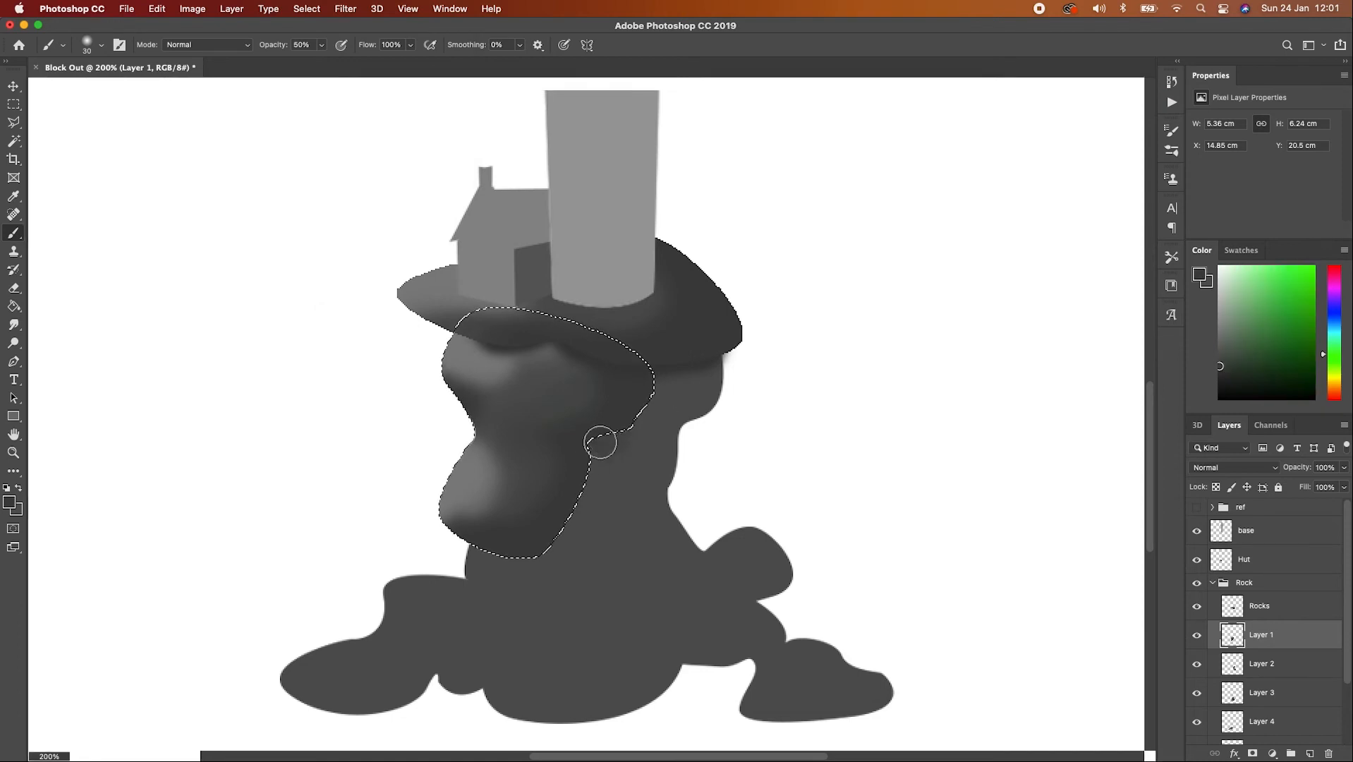
pyautogui.click(321, 44)
pyautogui.moveTo(321, 62); pyautogui.dragTo(354, 62)
pyautogui.moveTo(634, 381)
pyautogui.mouseDown()
pyautogui.moveTo(562, 501)
pyautogui.moveTo(484, 543)
pyautogui.mouseUp()
pyautogui.click(1218, 379)
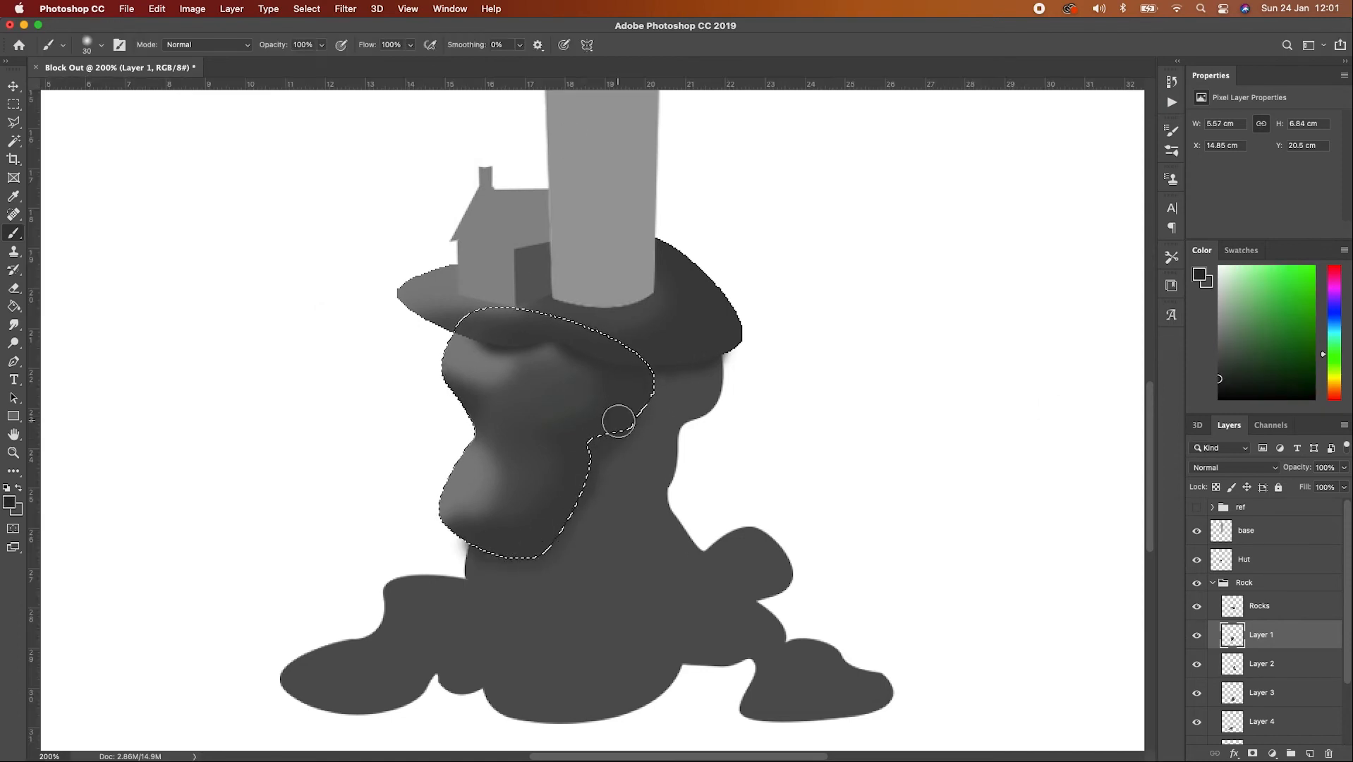
pyautogui.moveTo(639, 395)
pyautogui.mouseDown()
pyautogui.moveTo(597, 427)
pyautogui.moveTo(555, 516)
pyautogui.mouseUp()
# Erase stray shadow along the lower left edge of the Layer 1 rock, return to a smaller brush, and deselect
pyautogui.press('e')
pyautogui.moveTo(444, 513)
pyautogui.mouseDown()
pyautogui.moveTo(443, 582)
pyautogui.moveTo(485, 628)
pyautogui.moveTo(518, 560)
pyautogui.mouseUp()
pyautogui.press('b')
pyautogui.press('[')
pyautogui.press('[')
pyautogui.press('[')
pyautogui.press('[')
pyautogui.press('[')
pyautogui.press('[')
pyautogui.press('[')
pyautogui.press('super+d')
# Select the right-hand rock shape on Layer 2 with the Magic Wand tool
pyautogui.click(1260, 664)
pyautogui.doubleClick(1196, 664)
pyautogui.press('w')
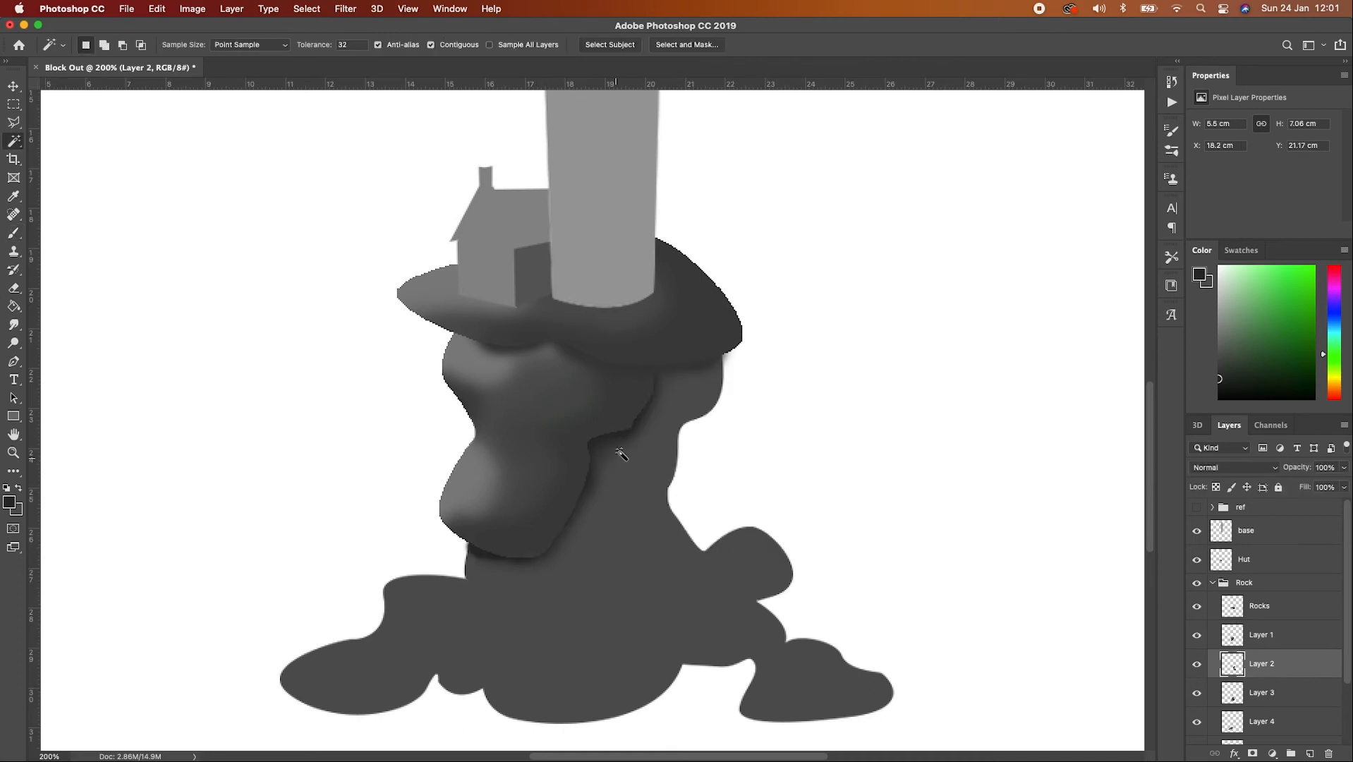
pyautogui.click(619, 454)
# Paint dark shading across the Layer 2 rock, varying the brush size down to 35 px
pyautogui.press('b')
pyautogui.press(']')
pyautogui.press(']')
pyautogui.press(']')
pyautogui.moveTo(723, 384)
pyautogui.mouseDown()
pyautogui.moveTo(691, 523)
pyautogui.moveTo(700, 624)
pyautogui.moveTo(714, 513)
pyautogui.moveTo(614, 474)
pyautogui.mouseUp()
pyautogui.press('[')
pyautogui.press('[')
pyautogui.press('[')
pyautogui.press('[')
pyautogui.press('[')
pyautogui.press('[')
pyautogui.press(']')
pyautogui.press(']')
pyautogui.press(']')
pyautogui.press(']')
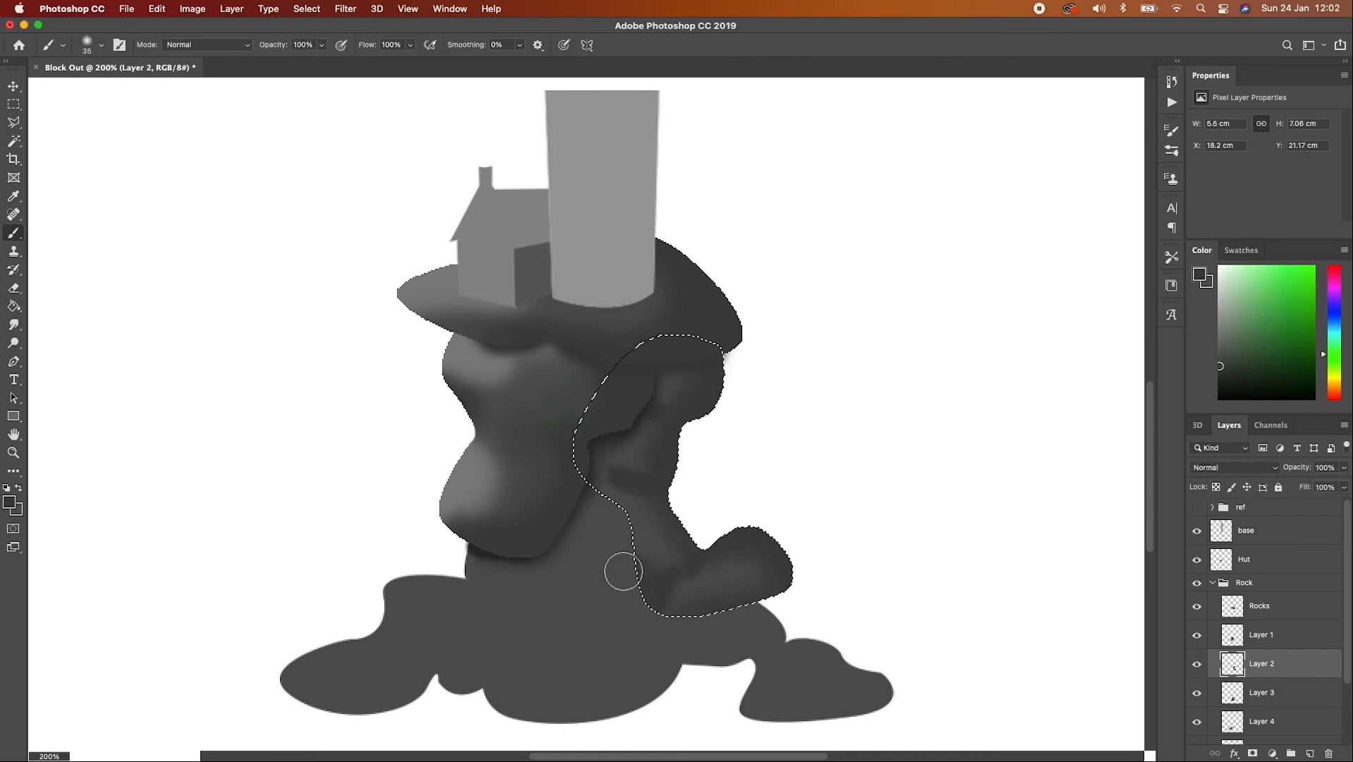
# Paint sampled lighter grey on the raised parts of the Layer 2 rock at 54% brush opacity
pyautogui.moveTo(321, 45); pyautogui.dragTo(295, 67)
pyautogui.keyDown('alt'); pyautogui.click(660, 427); pyautogui.keyUp('alt')
pyautogui.keyDown('alt'); pyautogui.click(657, 432); pyautogui.keyUp('alt')
pyautogui.moveTo(658, 381); pyautogui.dragTo(673, 377)
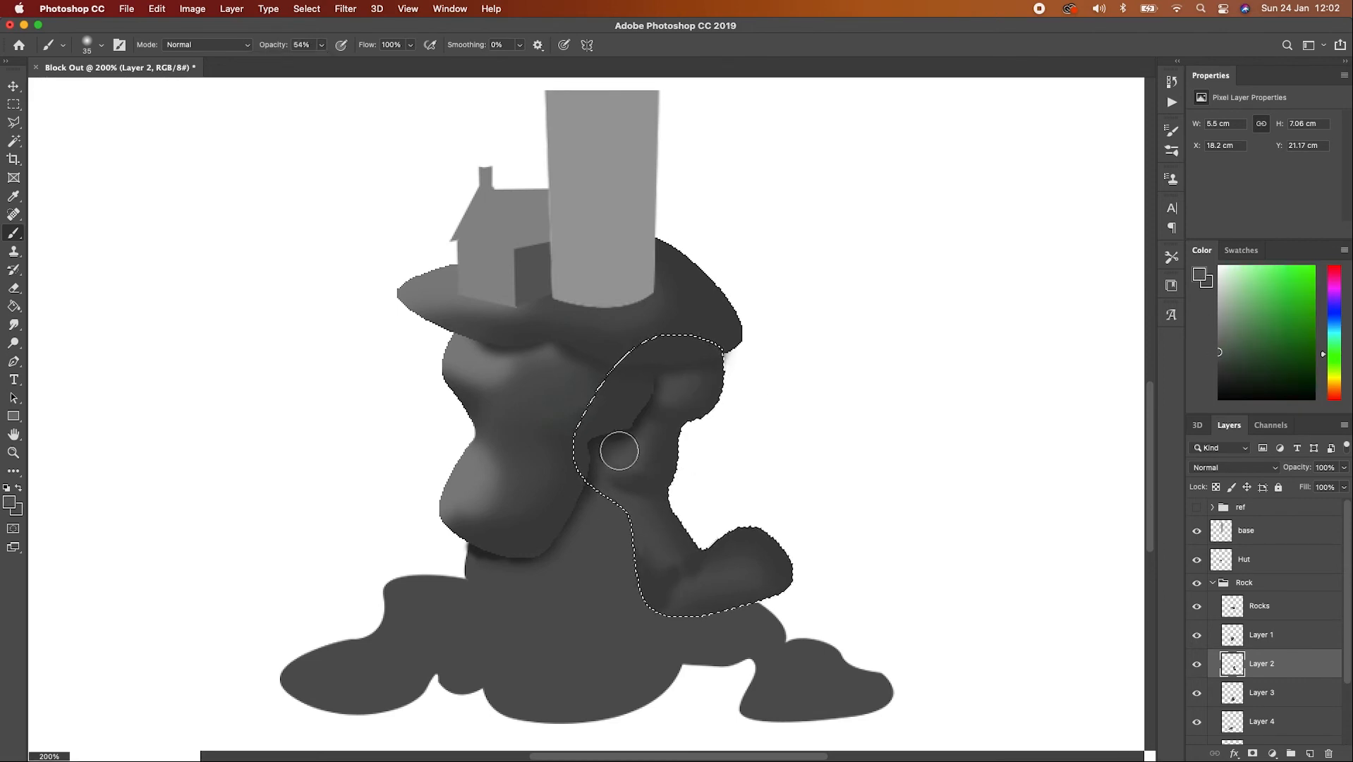
pyautogui.moveTo(699, 594); pyautogui.dragTo(685, 622)
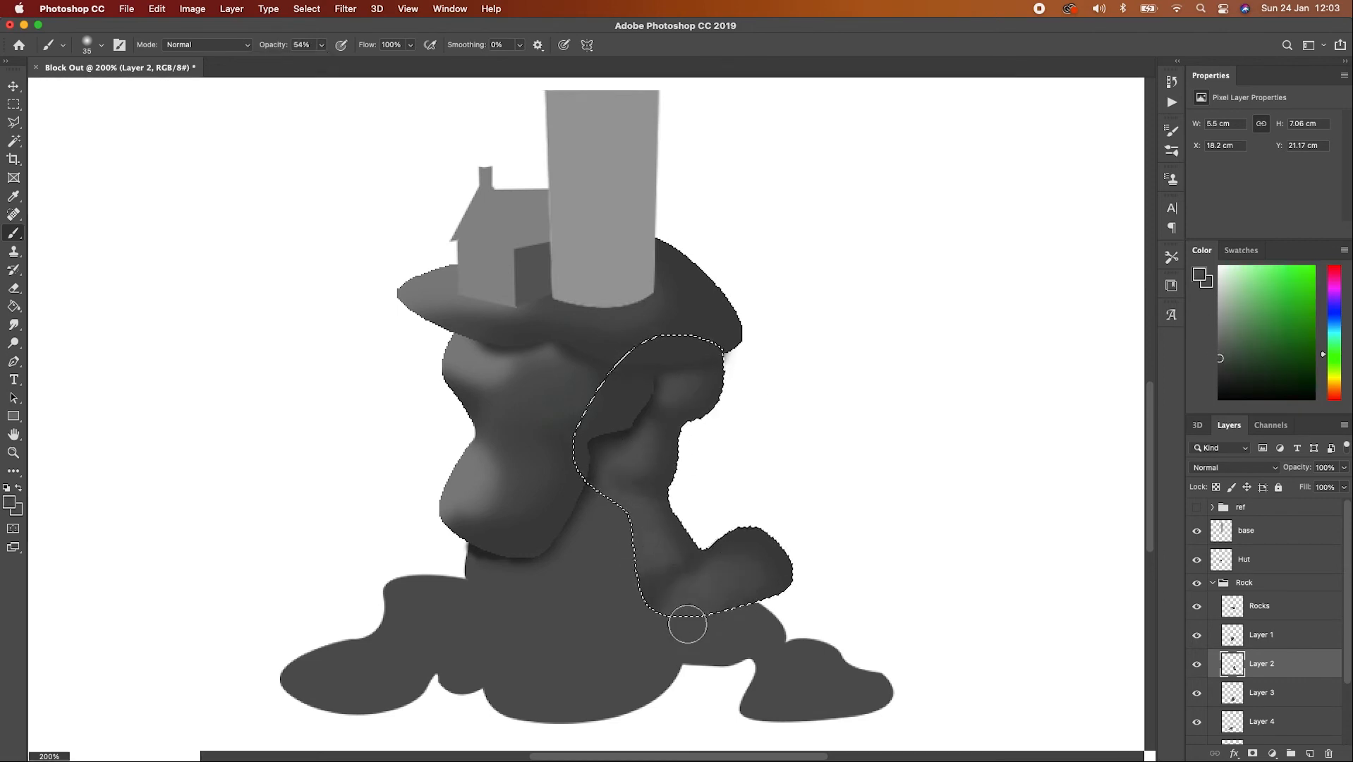
# Blend sampled grey through the middle and upper part of the Layer 2 rock
pyautogui.keyDown('alt'); pyautogui.click(681, 549); pyautogui.keyUp('alt')
pyautogui.moveTo(673, 537); pyautogui.dragTo(638, 537)
pyautogui.moveTo(643, 458); pyautogui.dragTo(660, 397)
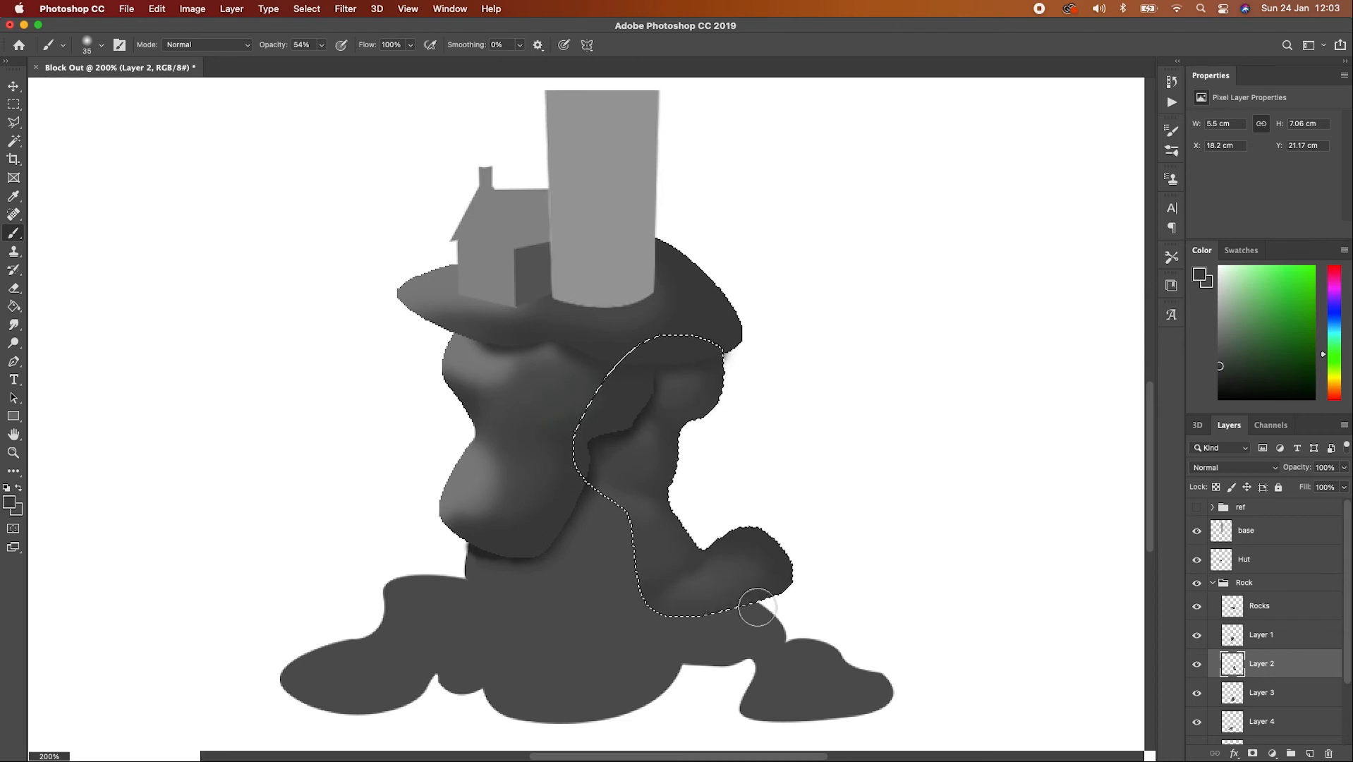
# Darken the lower edge of the Layer 2 rock with sampled dark grey and reduce the brush for the finer edges
pyautogui.keyDown('alt'); pyautogui.click(770, 557); pyautogui.keyUp('alt')
pyautogui.moveTo(782, 586); pyautogui.dragTo(677, 611)
pyautogui.press('[')
pyautogui.press('[')
pyautogui.press('[')
pyautogui.press('[')
pyautogui.press('[')
pyautogui.press('[')
pyautogui.press('[')
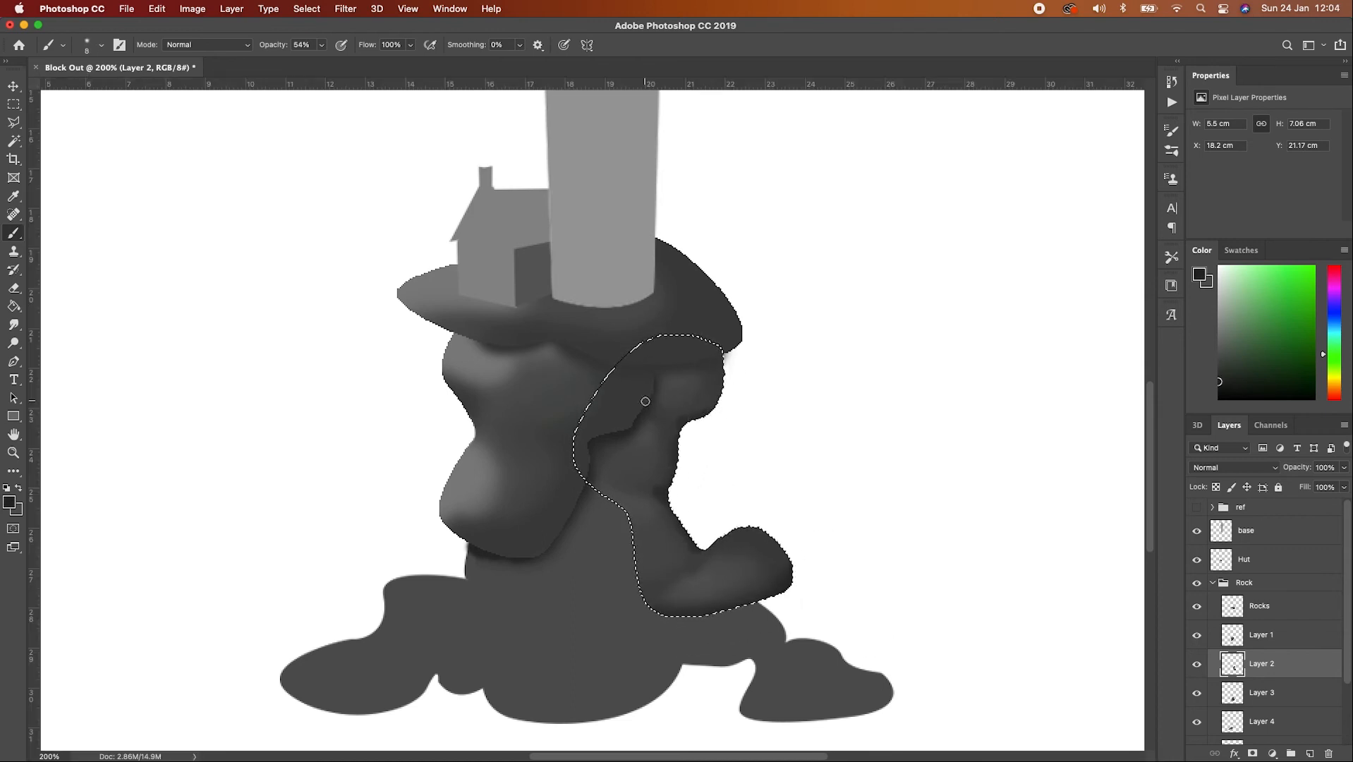
# Invert the selection, paint a soft shadow below the Layer 2 rock with a 25 px brush, and deselect
pyautogui.click(346, 9)
pyautogui.moveTo(306, 9)
pyautogui.click(314, 67)
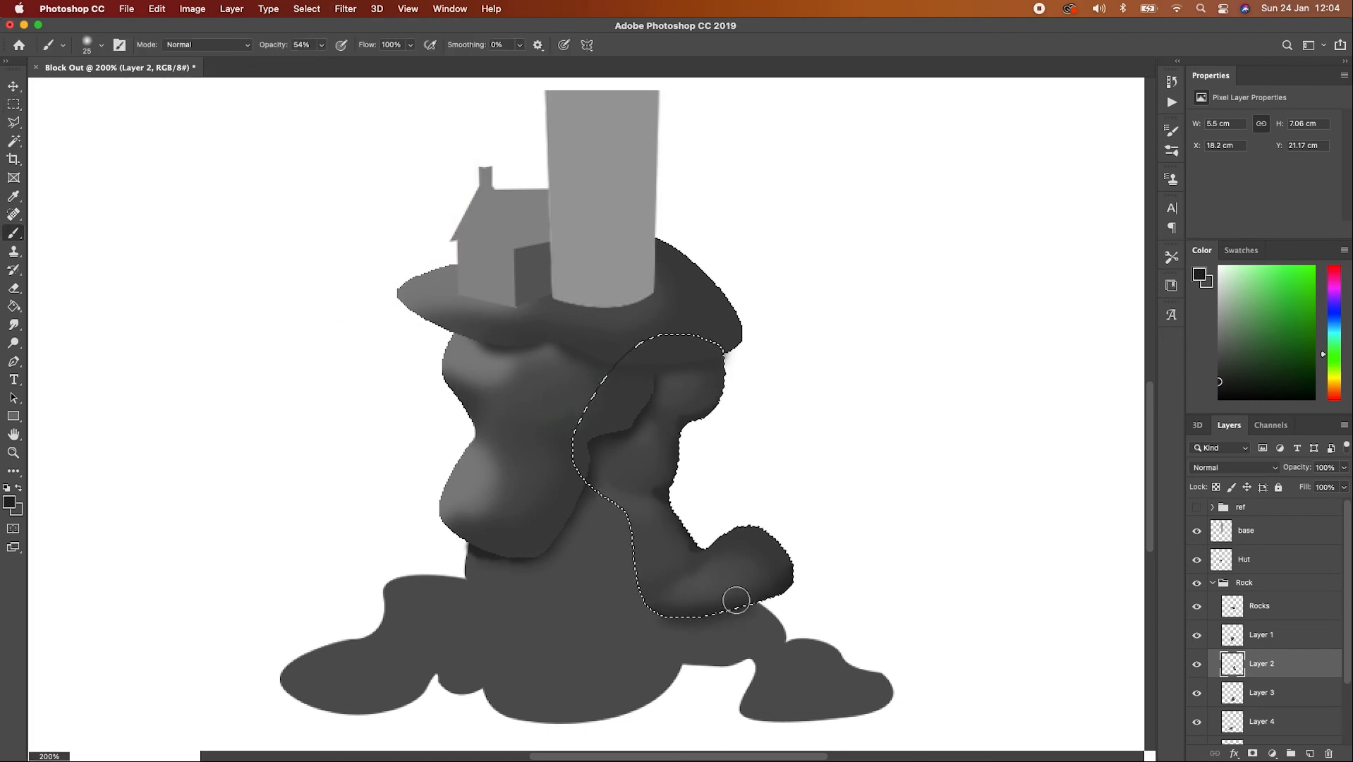
pyautogui.hotkey('ctrl', 'd')
# Move Layer 3 above Layer 2 and select its central rock shape with the Magic Wand tool
pyautogui.click(1233, 694)
pyautogui.moveTo(1233, 696); pyautogui.dragTo(1265, 653)
pyautogui.press('w')
pyautogui.scroll(-2, 630, 550)
pyautogui.click(629, 550)
# Paint soft dark shading on the Layer 3 rock and add a highlight on its left side with sampled light grey
pyautogui.press('b')
pyautogui.hotkey('ctrl', 'r')
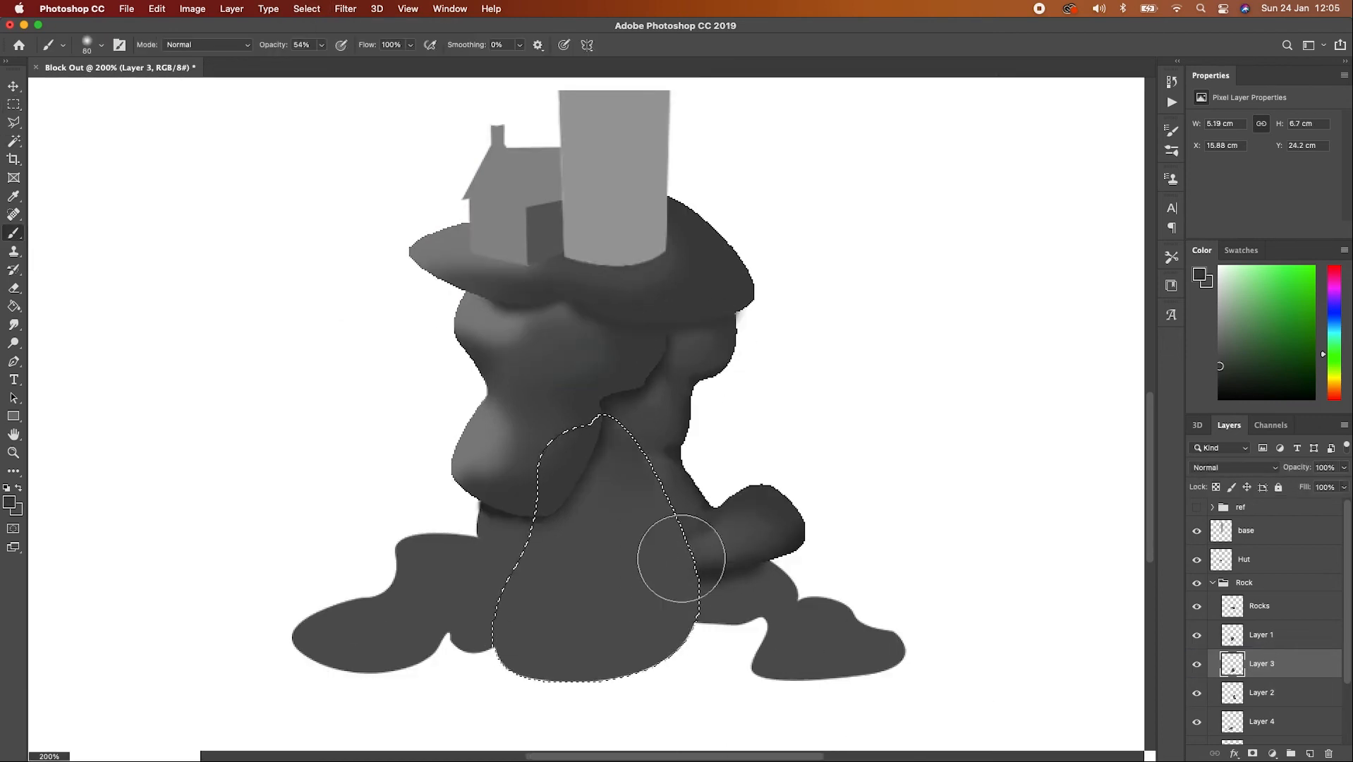
pyautogui.press(']')
pyautogui.press(']')
pyautogui.press(']')
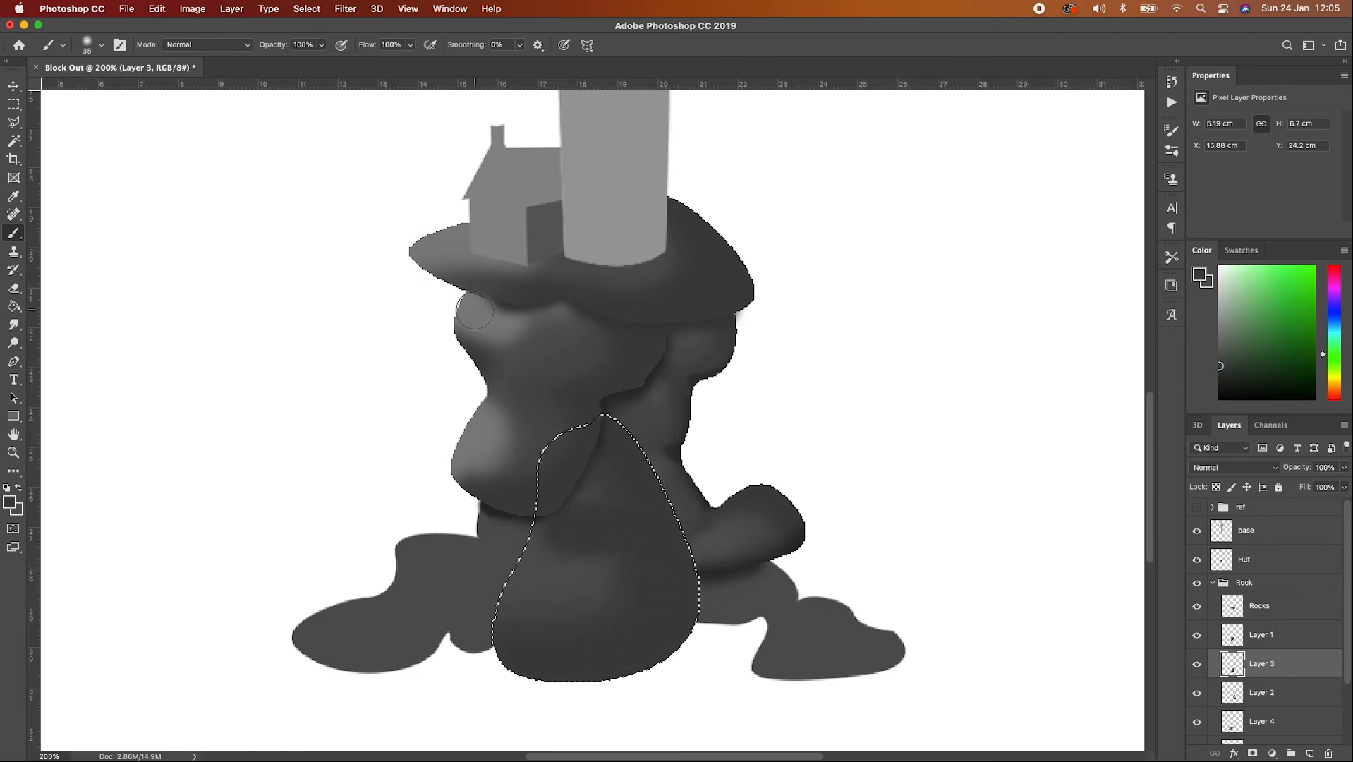
pyautogui.keyDown('alt'); pyautogui.click(483, 441); pyautogui.keyUp('alt')
pyautogui.moveTo(529, 540)
pyautogui.mouseDown()
pyautogui.moveTo(489, 586)
pyautogui.moveTo(572, 487)
pyautogui.moveTo(553, 579)
pyautogui.mouseUp()
# Darken the base and right edge of the Layer 3 rock at 58% opacity, and its right crease with a 20 px brush
pyautogui.keyDown('alt'); pyautogui.click(670, 337); pyautogui.keyUp('alt')
pyautogui.click(322, 45)
pyautogui.click(293, 62)
pyautogui.moveTo(607, 688)
pyautogui.mouseDown()
pyautogui.moveTo(493, 689)
pyautogui.moveTo(698, 585)
pyautogui.mouseUp()
pyautogui.press('[')
pyautogui.press('[')
pyautogui.press('[')
pyautogui.press('[')
pyautogui.press('[')
pyautogui.press('[')
pyautogui.moveTo(679, 523); pyautogui.dragTo(633, 525)
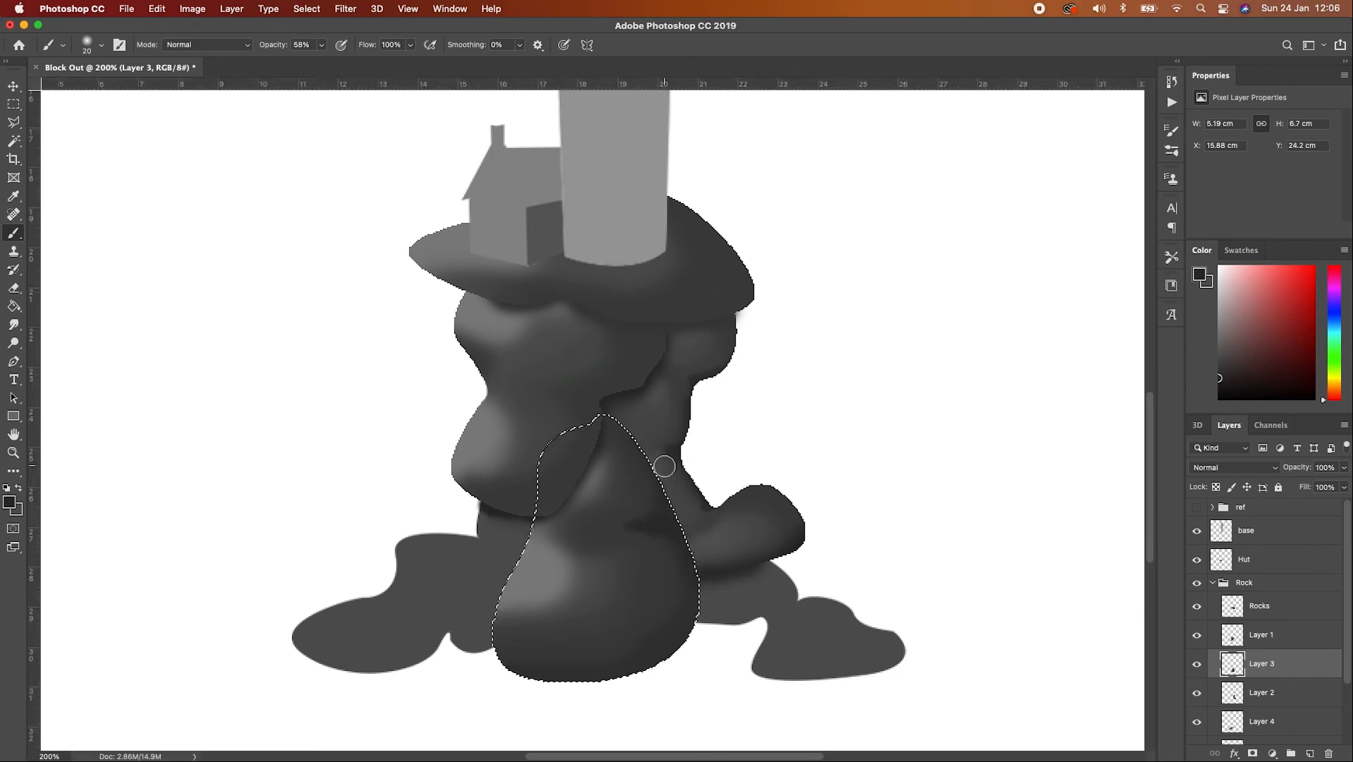
# Extend the Layer 3 rock's highlight along its upper left edge with the sampled highlight grey
pyautogui.press(']')
pyautogui.hotkey('ctrl', 'r')
pyautogui.keyDown('alt'); pyautogui.click(548, 581); pyautogui.keyUp('alt')
pyautogui.moveTo(533, 543)
pyautogui.mouseDown()
pyautogui.moveTo(602, 507)
pyautogui.moveTo(520, 557)
pyautogui.mouseUp()
# Paint a soft dark shadow outside the base of the Layer 3 rock at 100% opacity, and deselect
pyautogui.click(306, 8)
pyautogui.press('Escape')
pyautogui.click(321, 45)
pyautogui.moveTo(322, 62); pyautogui.dragTo(356, 62)
pyautogui.click(513, 658)
pyautogui.moveTo(513, 658)
pyautogui.mouseDown()
pyautogui.moveTo(565, 671)
pyautogui.moveTo(647, 659)
pyautogui.moveTo(677, 631)
pyautogui.mouseUp()
pyautogui.press('super+d')
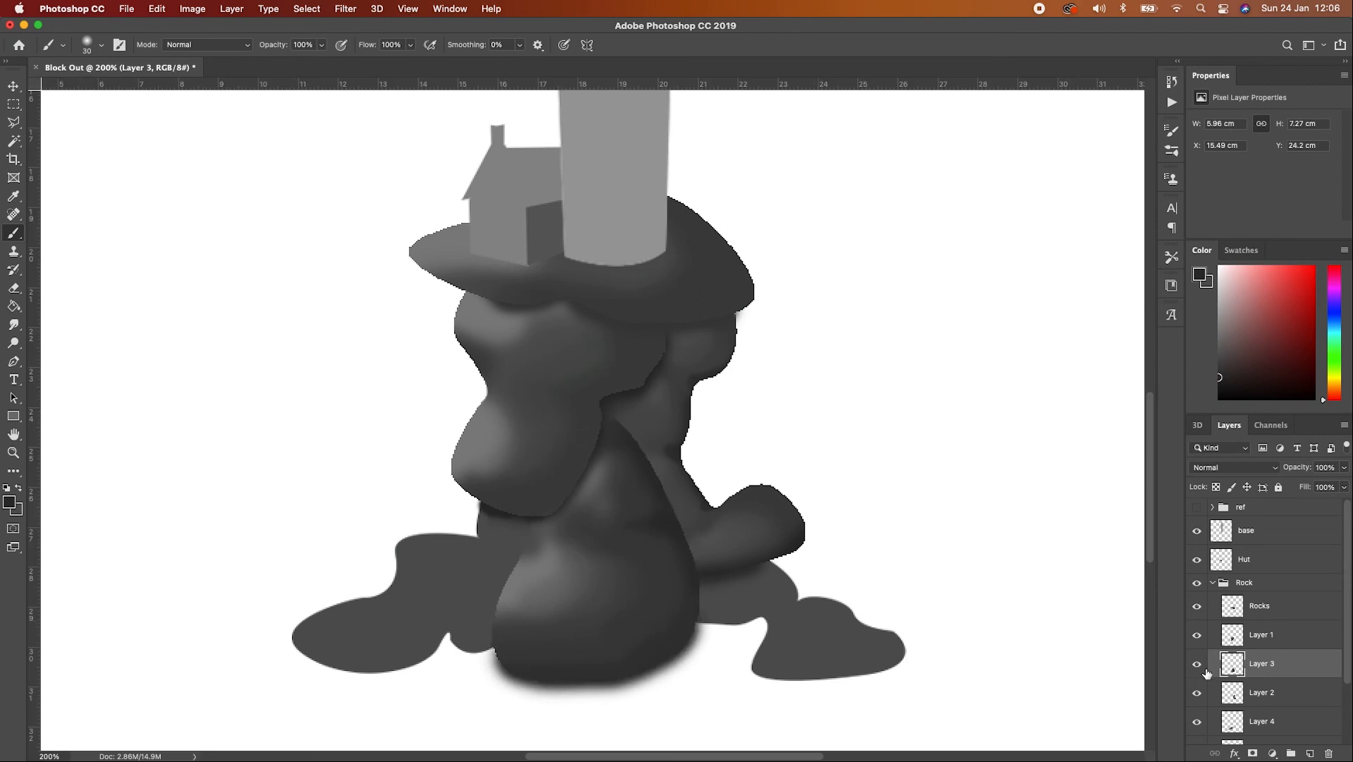
# Select the lower left rock shape on Layer 4 with the Magic Wand tool
pyautogui.click(1207, 692)
pyautogui.scroll(-2, 1202, 692)
pyautogui.click(1208, 669)
pyautogui.press('w')
pyautogui.click(453, 612)
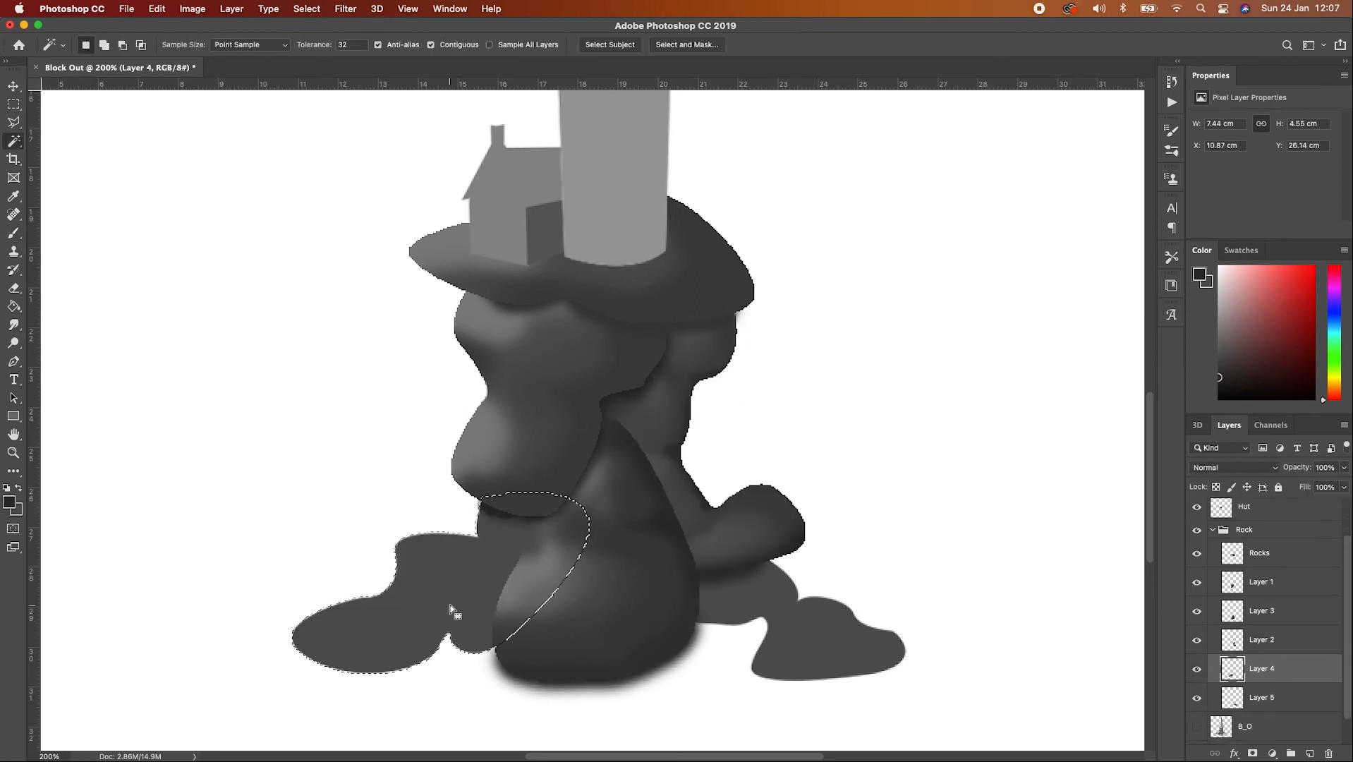
# Paint sampled dark grey shading along the lower parts of the Layer 4 rock with an enlarged brush
pyautogui.press('b')
pyautogui.keyDown('alt'); pyautogui.click(585, 381); pyautogui.keyUp('alt')
pyautogui.press(']')
pyautogui.press(']')
pyautogui.press(']')
pyautogui.press(']')
pyautogui.press(']')
pyautogui.press(']')
pyautogui.moveTo(452, 653)
pyautogui.mouseDown()
pyautogui.moveTo(471, 652)
pyautogui.moveTo(474, 634)
pyautogui.moveTo(427, 649)
pyautogui.moveTo(443, 654)
pyautogui.mouseUp()
# Darken the inward curve on the upper left side of the Layer 4 rock with a smaller brush
pyautogui.press('[')
pyautogui.press('[')
pyautogui.press('[')
pyautogui.press('[')
pyautogui.press('[')
pyautogui.press('[')
pyautogui.press('[')
pyautogui.press('[')
pyautogui.moveTo(395, 575); pyautogui.dragTo(385, 589)
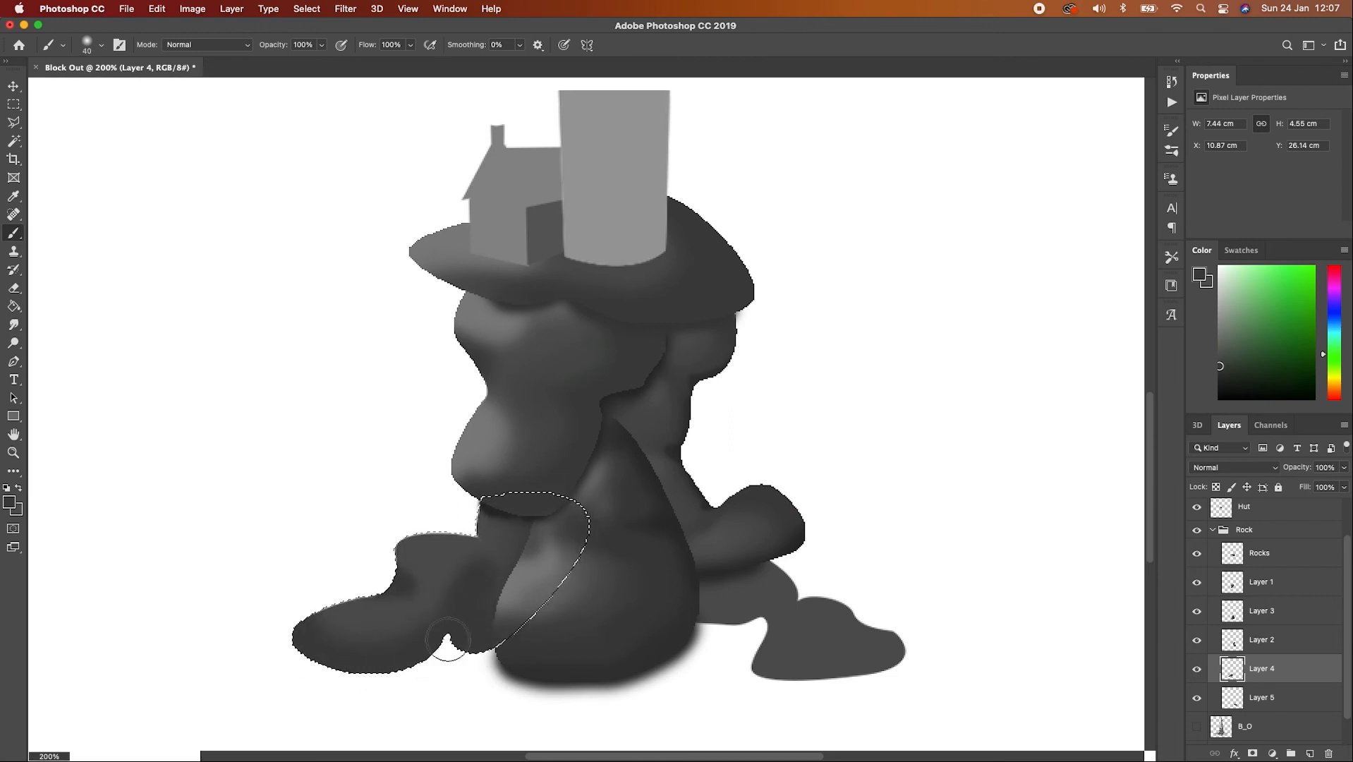
# Blend the shading over the left part of the Layer 4 rock with a 30 px brush at 39% opacity
pyautogui.press(']')
pyautogui.press(']')
pyautogui.press(']')
pyautogui.press(']')
pyautogui.press('super+r')
pyautogui.press('3')
pyautogui.press('9')
pyautogui.press('[')
pyautogui.press('[')
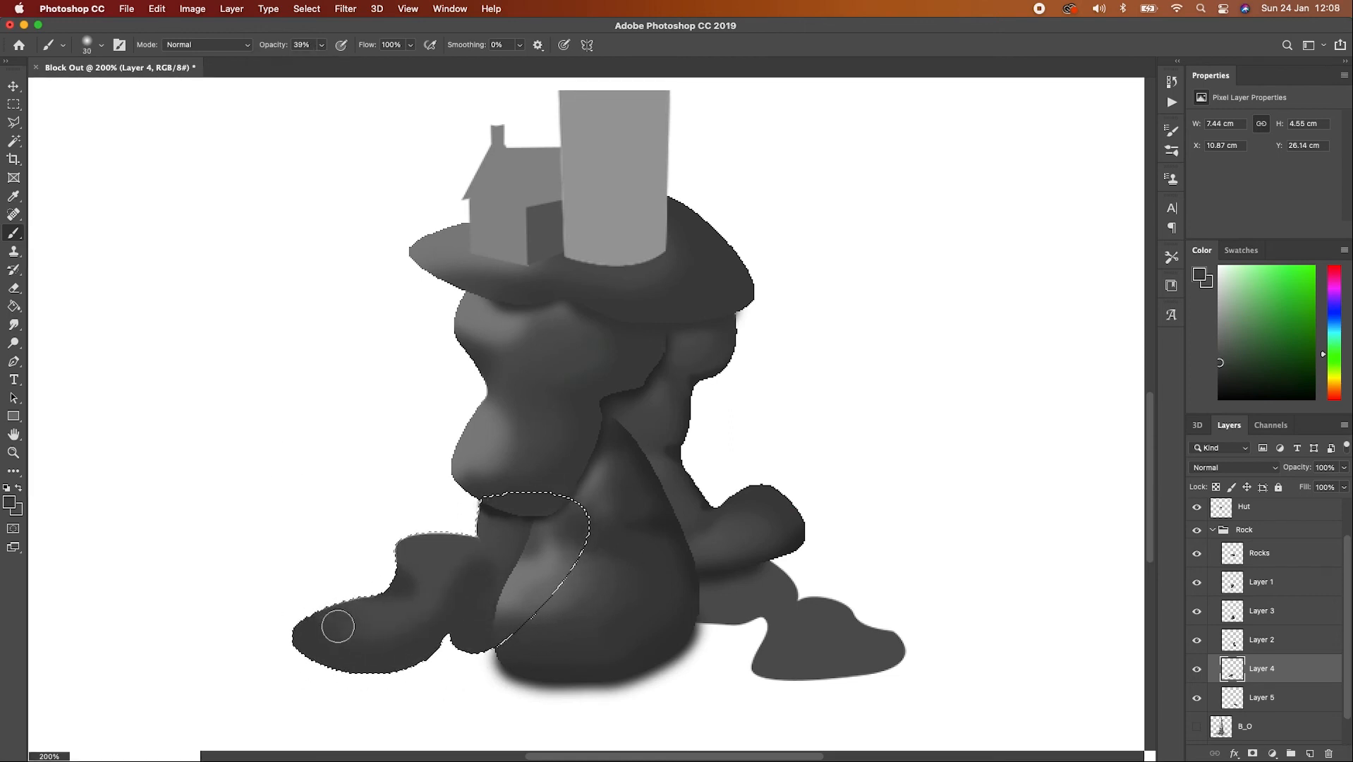
pyautogui.moveTo(339, 624)
pyautogui.mouseDown()
pyautogui.moveTo(489, 557)
pyautogui.moveTo(422, 576)
pyautogui.mouseUp()
# Paint highlights on the upper edges of the Layer 4 rock at 100% opacity with light grey sampled from the top rock
pyautogui.keyDown('alt'); pyautogui.click(462, 242); pyautogui.keyUp('alt')
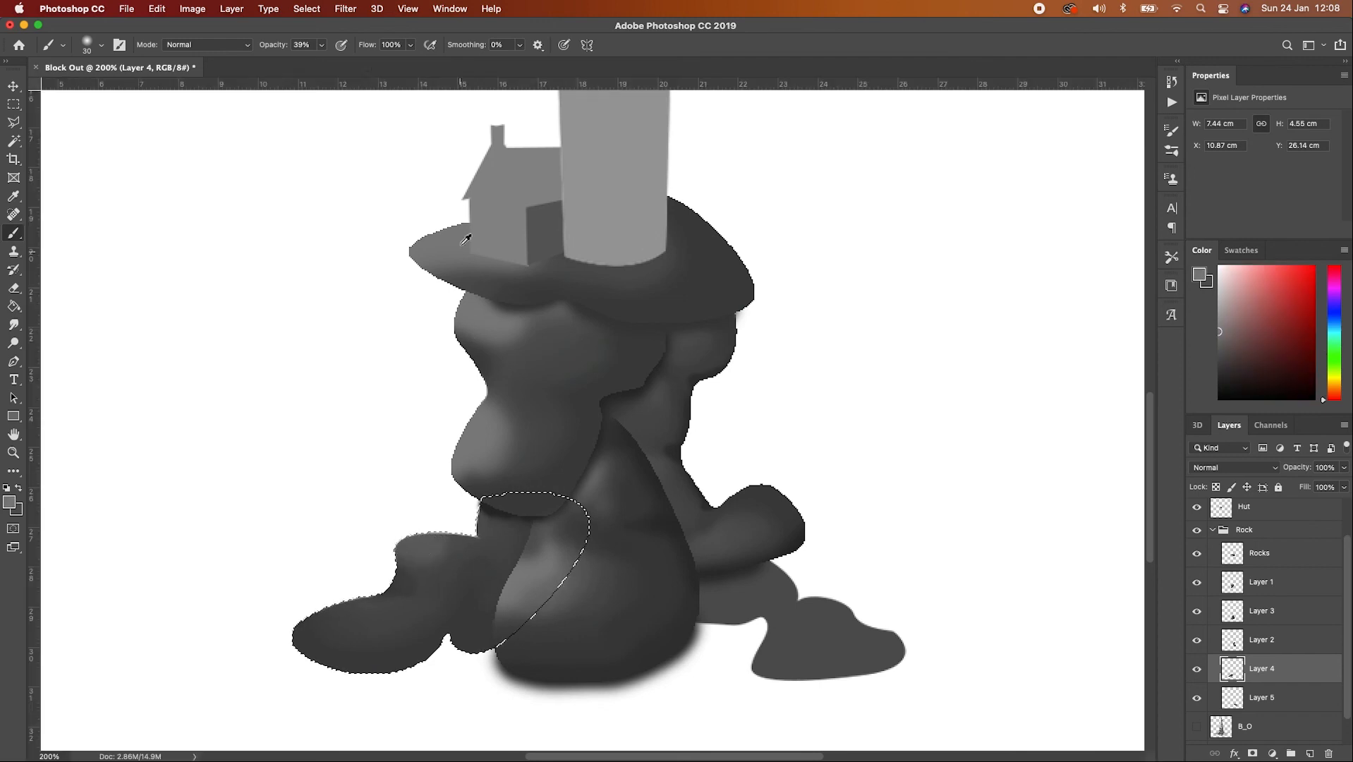
pyautogui.moveTo(322, 44); pyautogui.dragTo(367, 62)
pyautogui.moveTo(432, 546); pyautogui.dragTo(393, 544)
pyautogui.moveTo(483, 526); pyautogui.dragTo(513, 517)
pyautogui.moveTo(378, 614); pyautogui.dragTo(321, 614)
pyautogui.keyDown('alt'); pyautogui.click(502, 513); pyautogui.keyUp('alt')
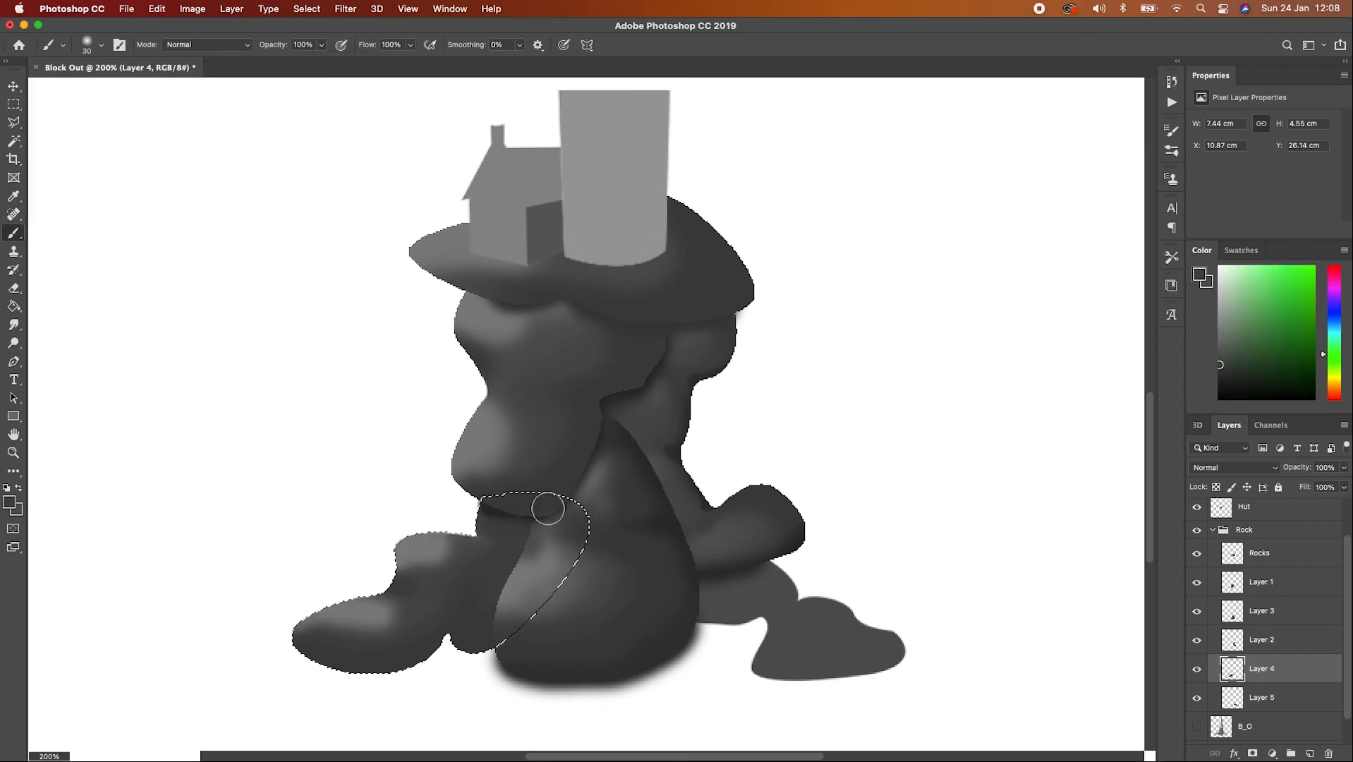
# Paint small dark crease strokes on the right part of the Layer 4 rock with sampled dark grey and undo the last stroke
pyautogui.moveTo(547, 508); pyautogui.dragTo(486, 522)
pyautogui.keyDown('alt'); pyautogui.click(493, 512); pyautogui.keyUp('alt')
pyautogui.moveTo(487, 638); pyautogui.dragTo(360, 687)
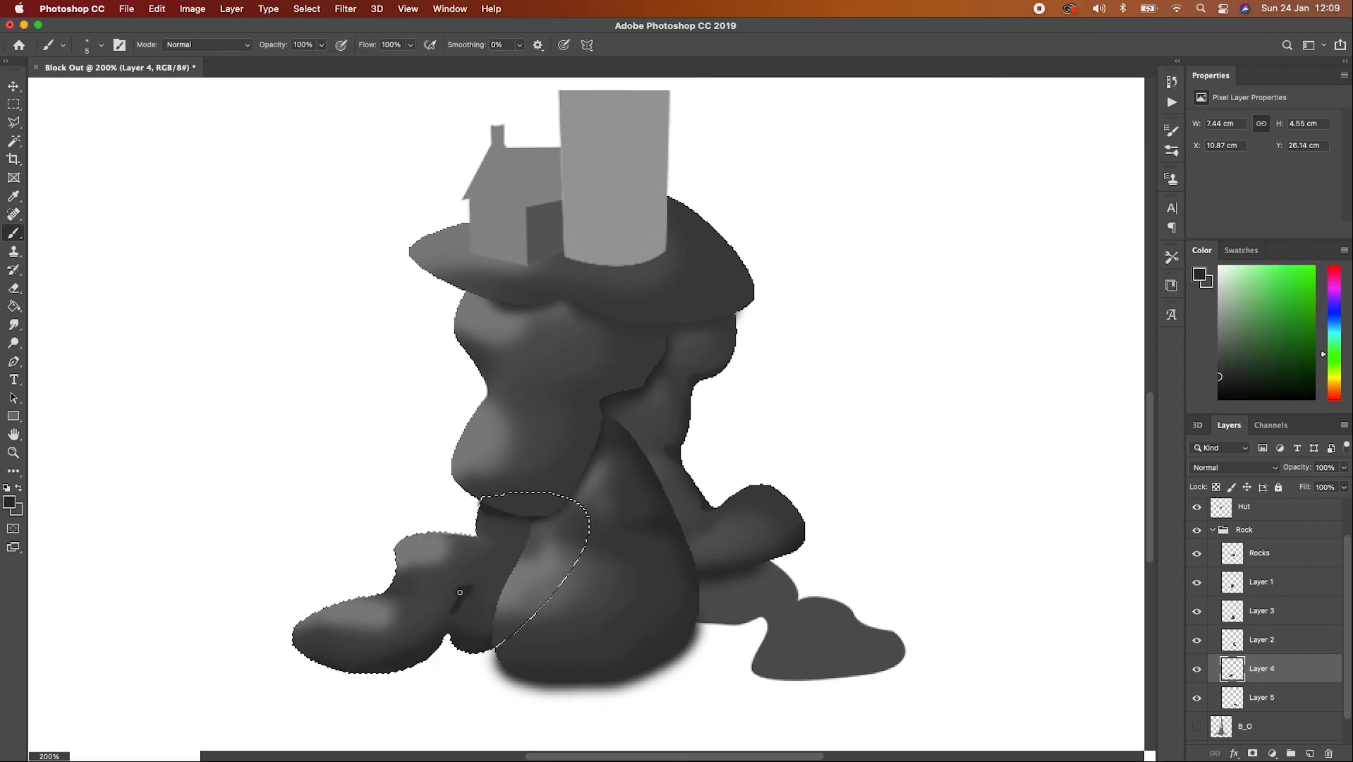
pyautogui.press('super+r')
pyautogui.moveTo(466, 618); pyautogui.dragTo(472, 614)
pyautogui.press('super+r')
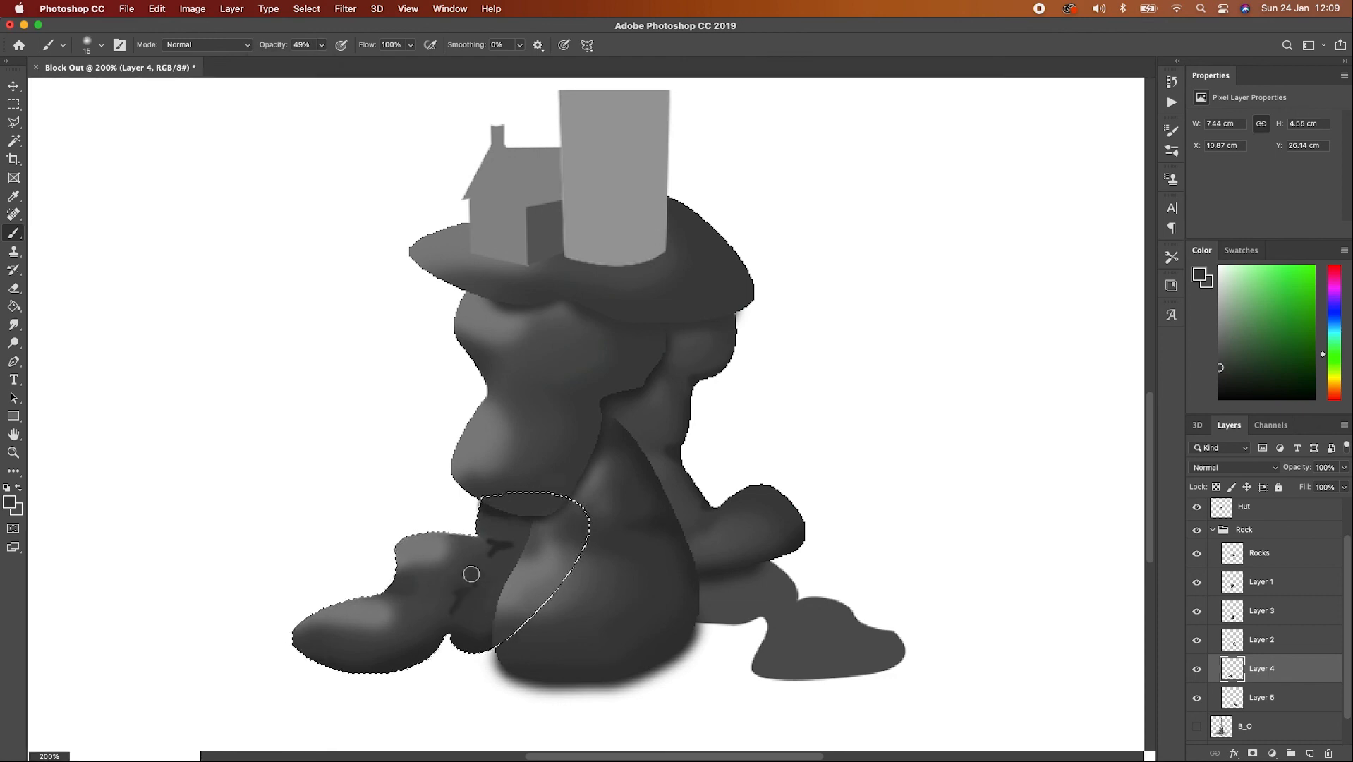
pyautogui.press('super+z')
pyautogui.press('super+r')
# Shade the right lobe of the Layer 4 rock at 49% opacity with sampled light and dark greys
pyautogui.keyDown('alt'); pyautogui.click(522, 591); pyautogui.keyUp('alt')
pyautogui.press(']')
pyautogui.press(']')
pyautogui.press(']')
pyautogui.press(']')
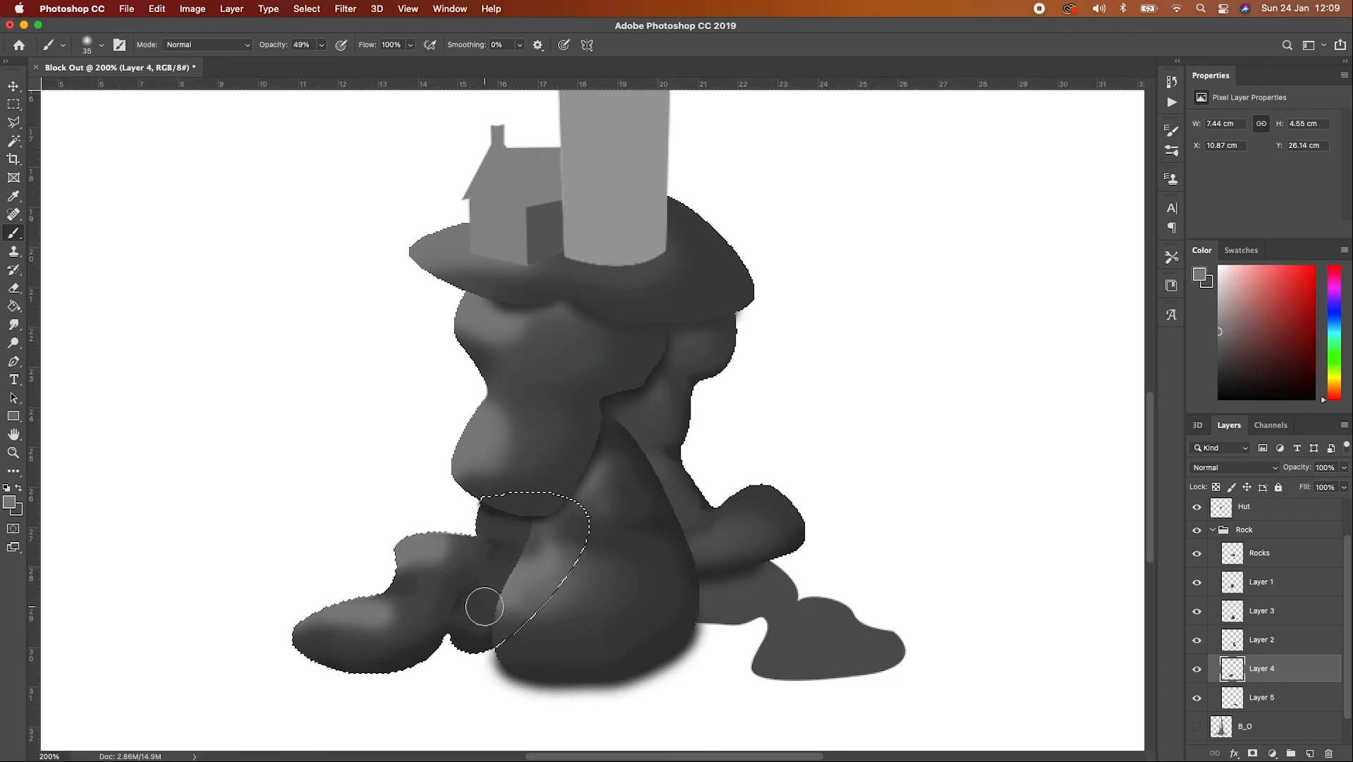
pyautogui.keyDown('alt'); pyautogui.click(631, 390); pyautogui.keyUp('alt')
pyautogui.moveTo(492, 649); pyautogui.dragTo(449, 641)
# Paint a soft dark shadow along the bottom edge of the Layer 4 rock at 100% opacity and clear the selection
pyautogui.click(321, 45)
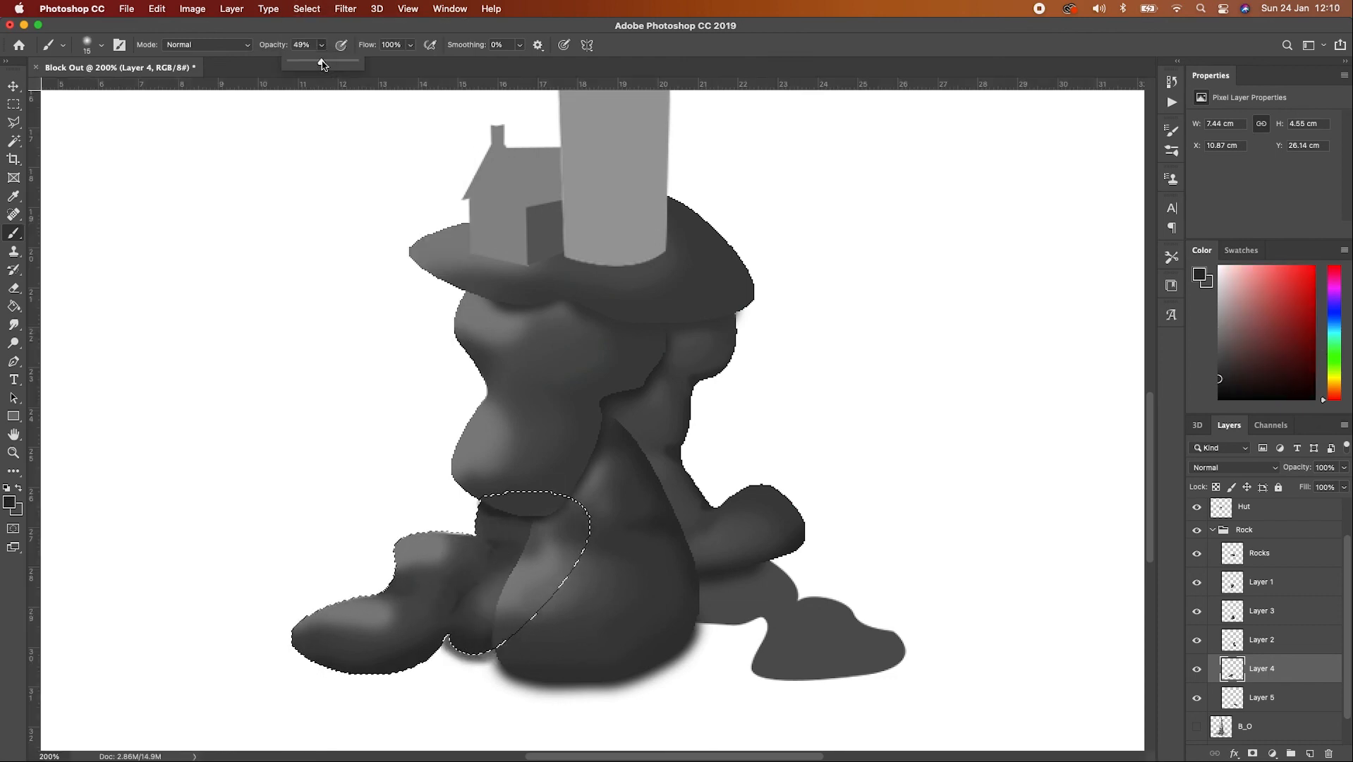
pyautogui.moveTo(321, 61); pyautogui.dragTo(362, 62)
pyautogui.moveTo(303, 652); pyautogui.dragTo(375, 671)
pyautogui.press('super+d')
pyautogui.press('super+minus')
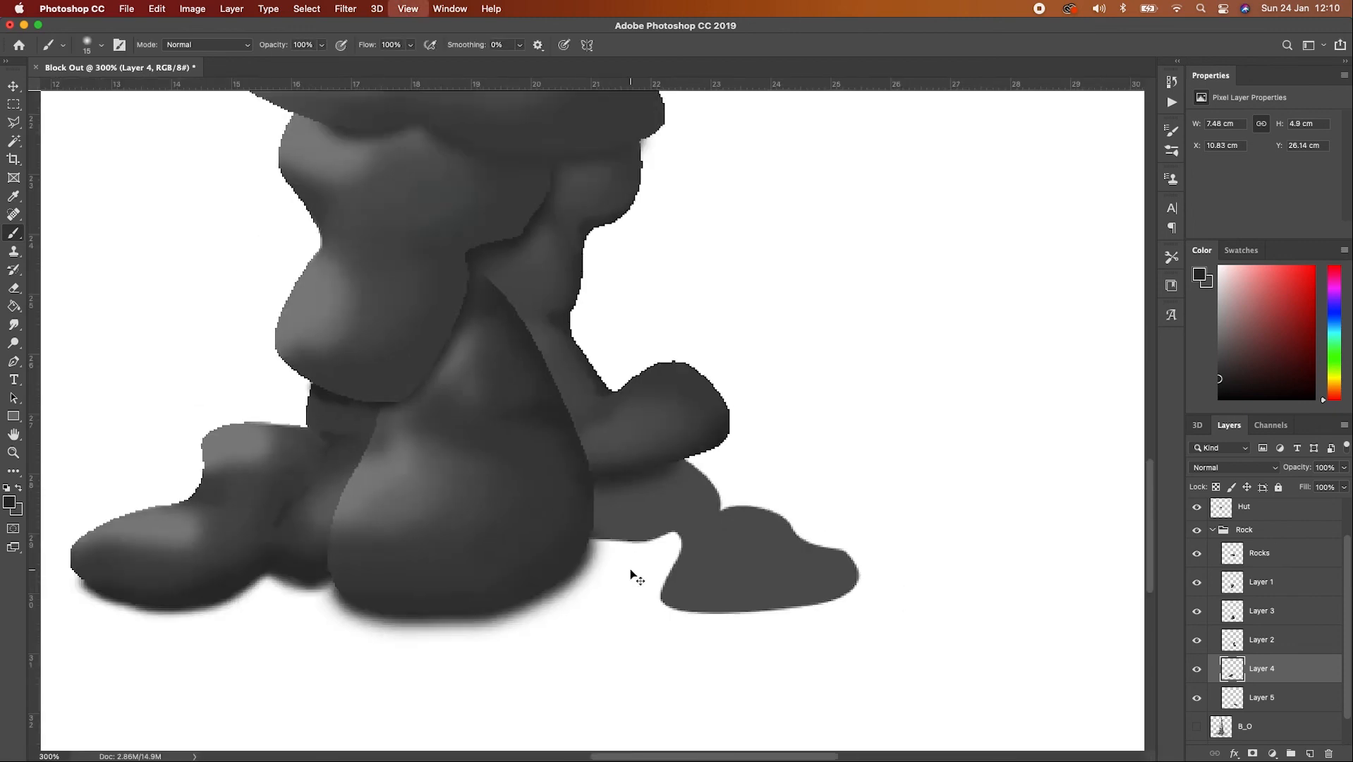
# Select the rock shape on Layer 5 with the Magic Wand
pyautogui.click(1241, 697)
pyautogui.press('w')
pyautogui.click(664, 478)
pyautogui.press('super+equal')
# Shade the Layer 5 rocks with an enlarged brush in sampled dark grey, using a smaller brush for the crease between them
pyautogui.press('b')
pyautogui.press(']')
pyautogui.press(']')
pyautogui.press(']')
pyautogui.press(']')
pyautogui.press(']')
pyautogui.keyDown('alt'); pyautogui.click(541, 335); pyautogui.keyUp('alt')
pyautogui.moveTo(610, 505)
pyautogui.mouseDown()
pyautogui.moveTo(643, 513)
pyautogui.moveTo(733, 491)
pyautogui.mouseUp()
pyautogui.press('[')
pyautogui.press('[')
pyautogui.press('[')
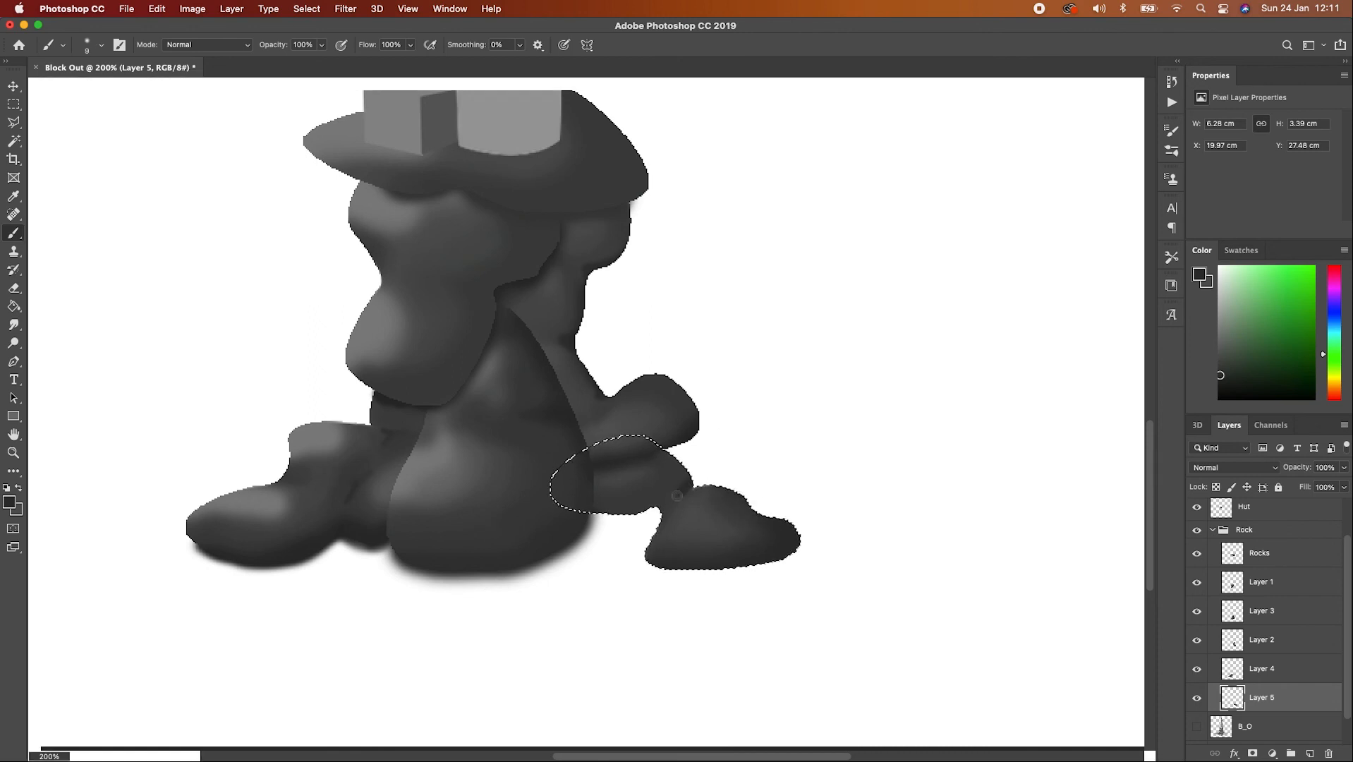
# Paint highlights on the Layer 5 rocks at 54% opacity with light grey sampled from the Layer 4 rock and deepen the shading
pyautogui.moveTo(286, 64); pyautogui.dragTo(292, 63)
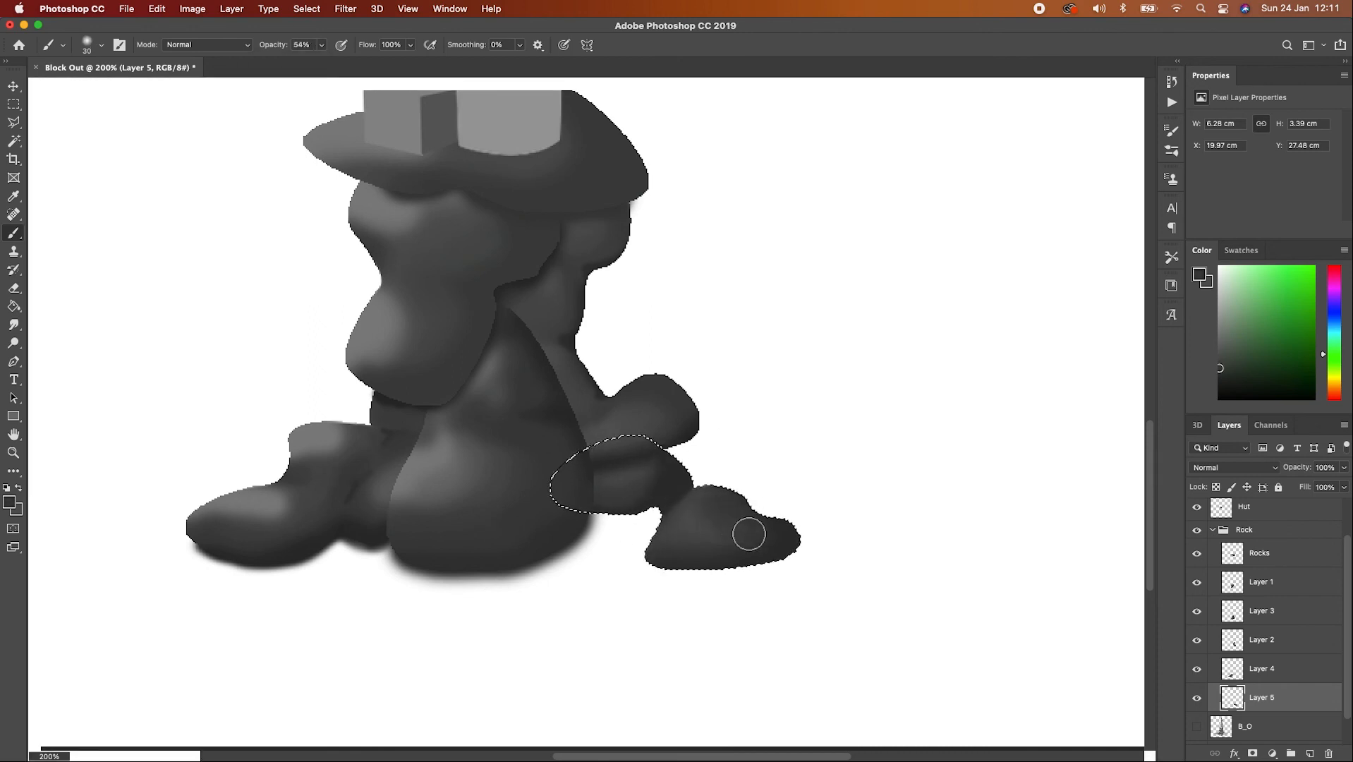
pyautogui.keyDown('alt'); pyautogui.click(317, 439); pyautogui.keyUp('alt')
pyautogui.moveTo(622, 471); pyautogui.dragTo(603, 483)
pyautogui.moveTo(687, 502); pyautogui.dragTo(663, 553)
pyautogui.click(780, 525)
pyautogui.keyDown('alt'); pyautogui.click(569, 476); pyautogui.keyUp('alt')
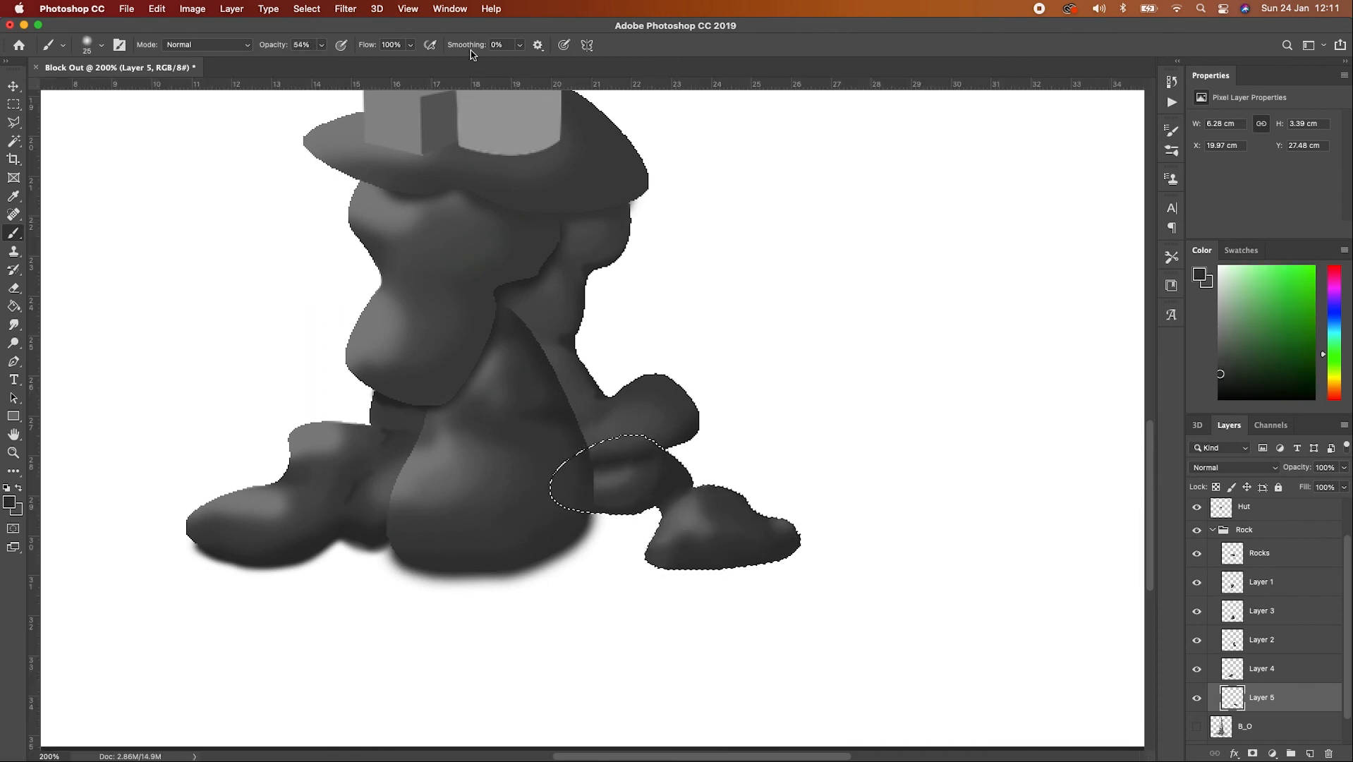
# Invert the selection and paint a soft shadow around the lower edges of the Layer 5 rocks at 100% opacity
pyautogui.click(307, 9)
pyautogui.click(326, 67)
pyautogui.press('0')
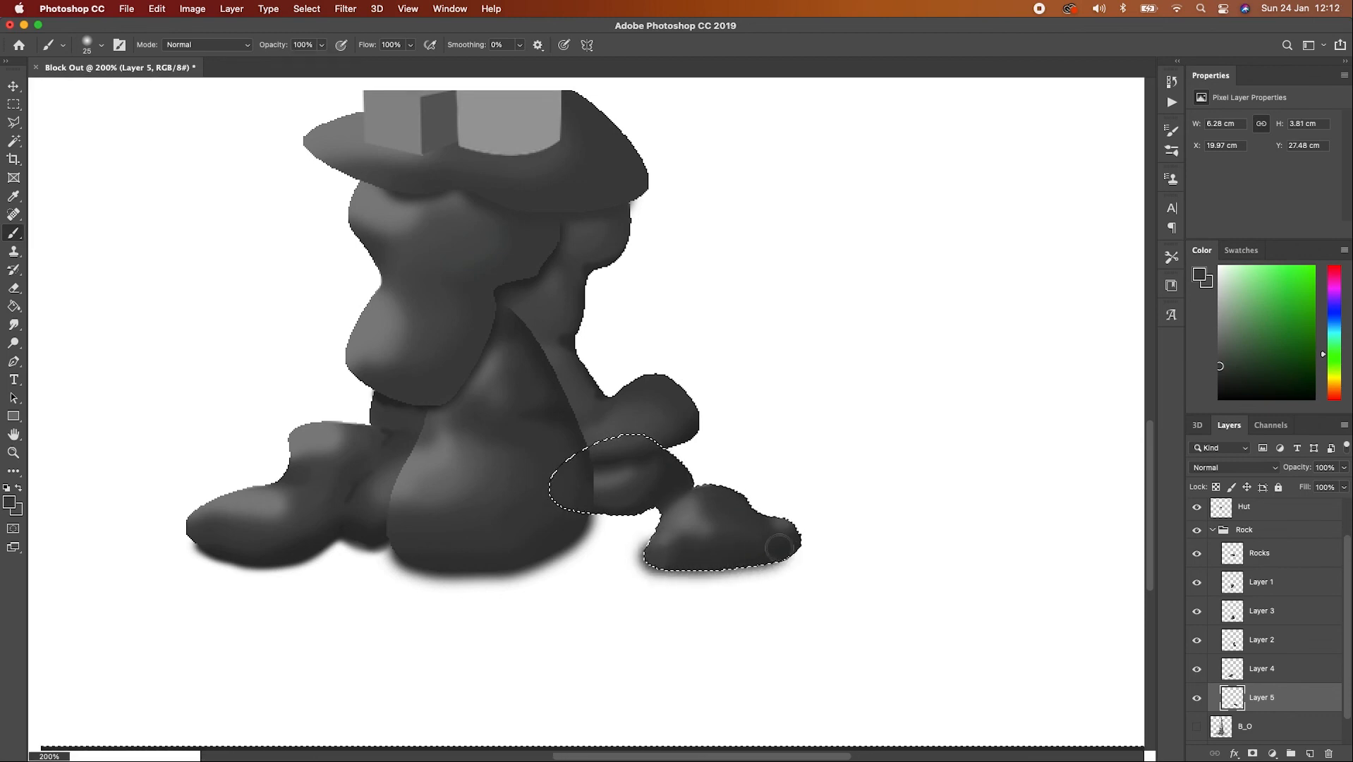
pyautogui.moveTo(658, 553); pyautogui.dragTo(651, 489)
pyautogui.press('super+0')
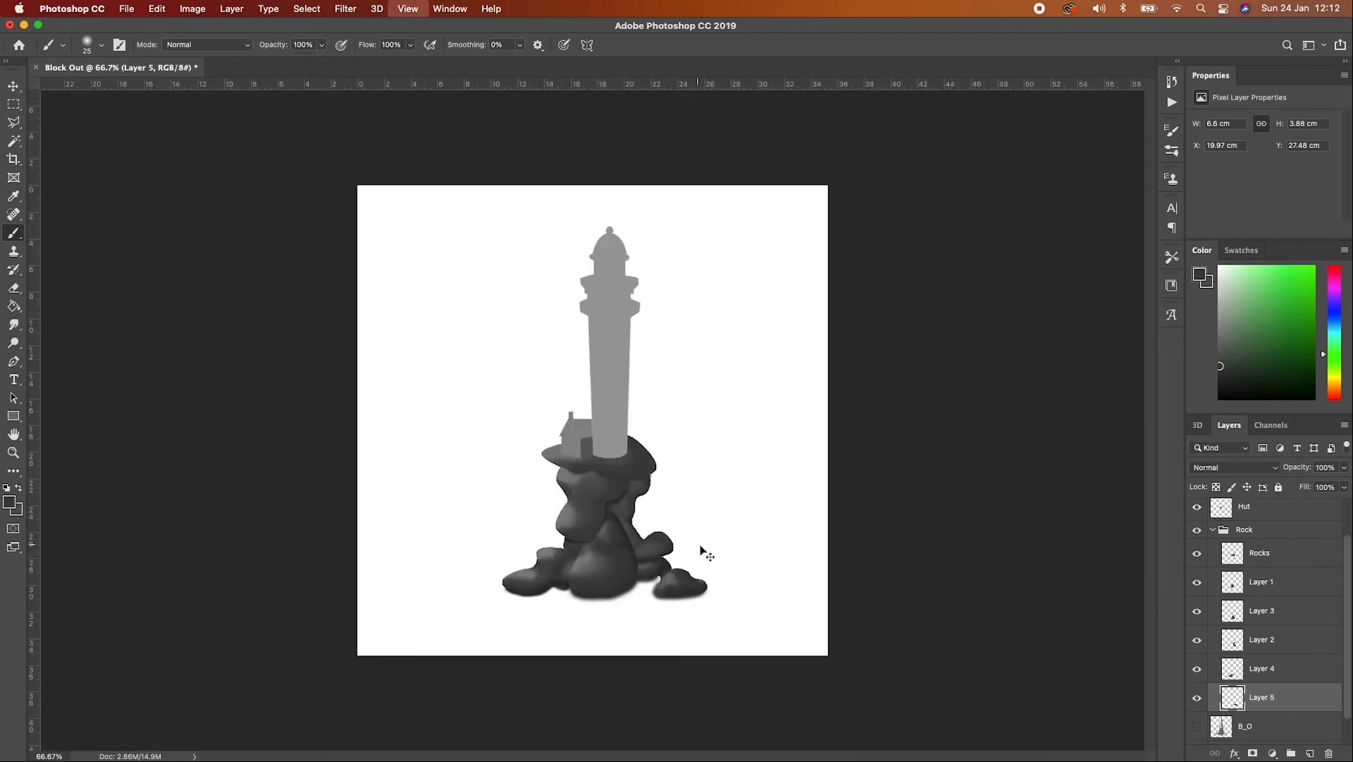
# Select the Layer 2 rock with the Magic Wand and darken its right side with a 90 px brush at 66% opacity
pyautogui.click(1259, 639)
pyautogui.press('super+plus')
pyautogui.press('super+plus')
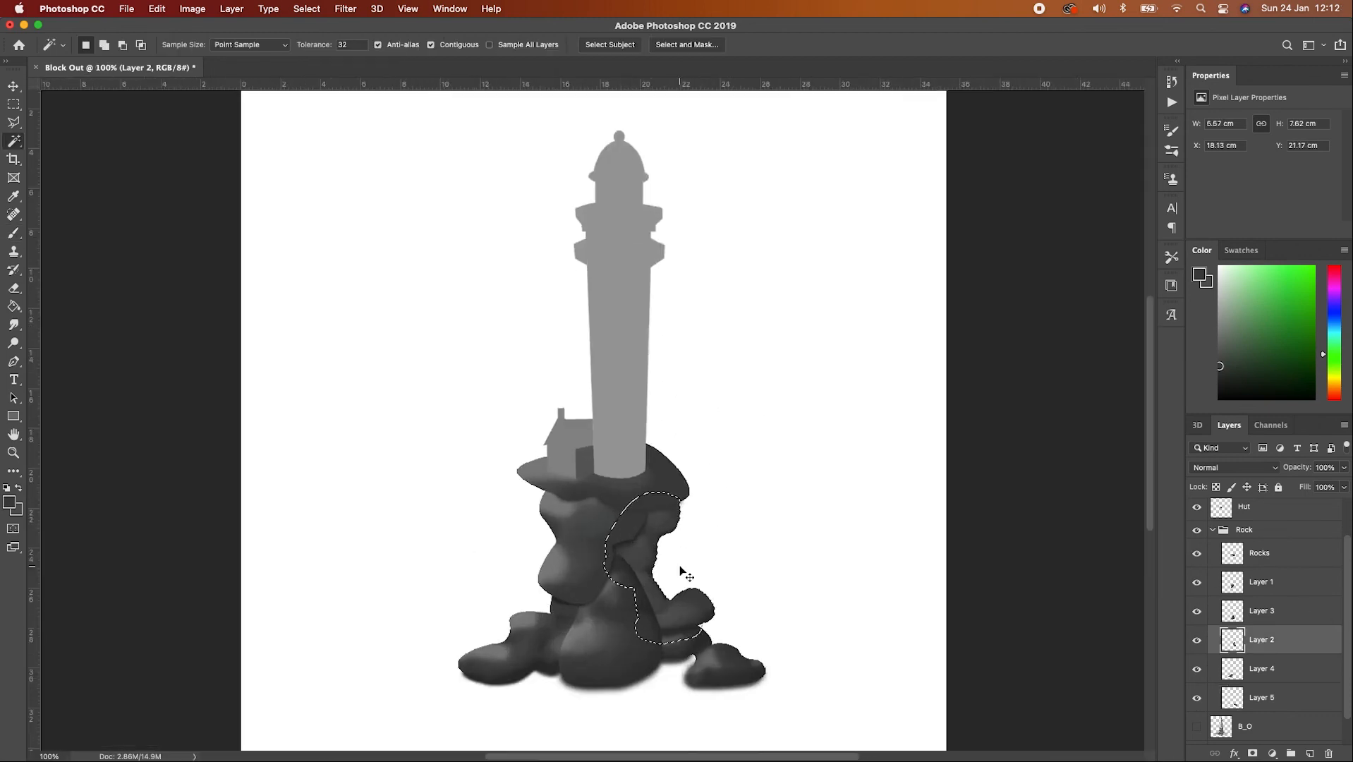
pyautogui.click(321, 44)
pyautogui.press(']')
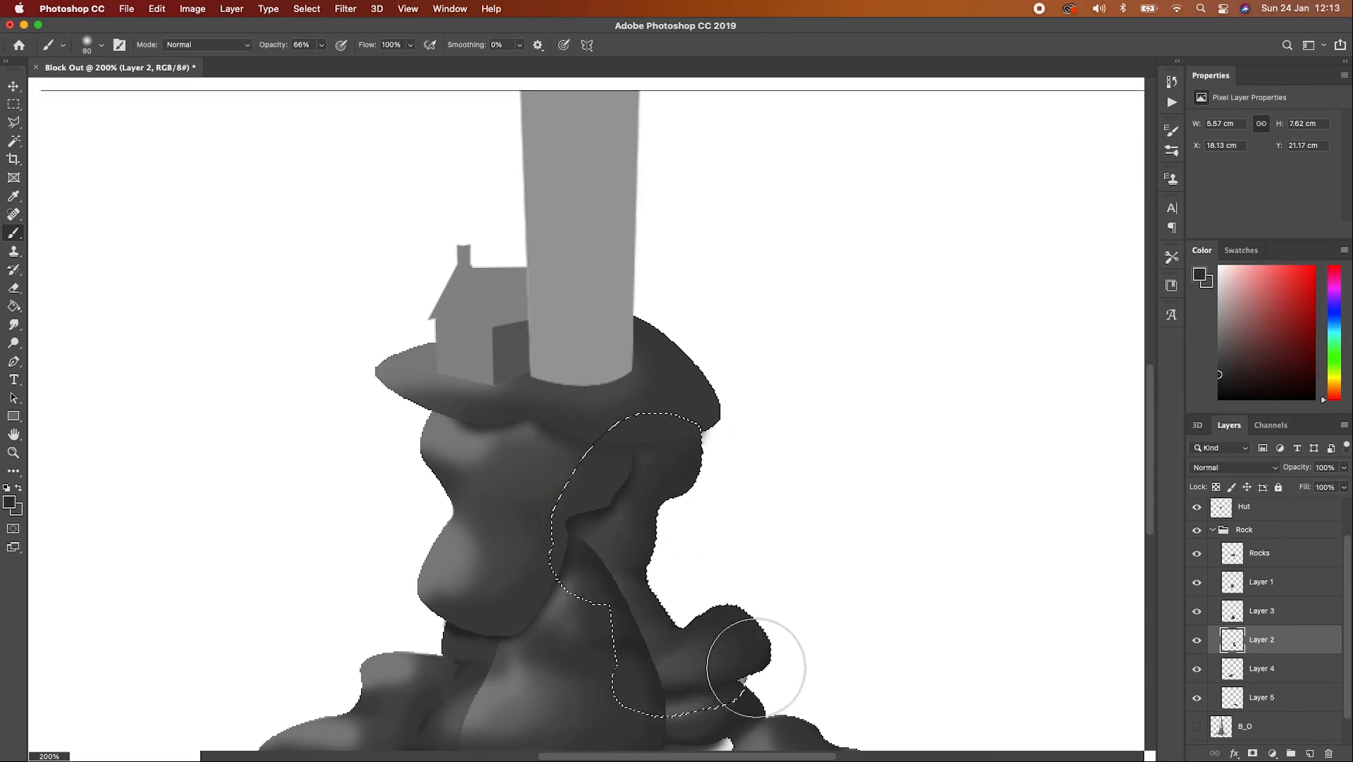
pyautogui.scroll(-2, 845, 564)
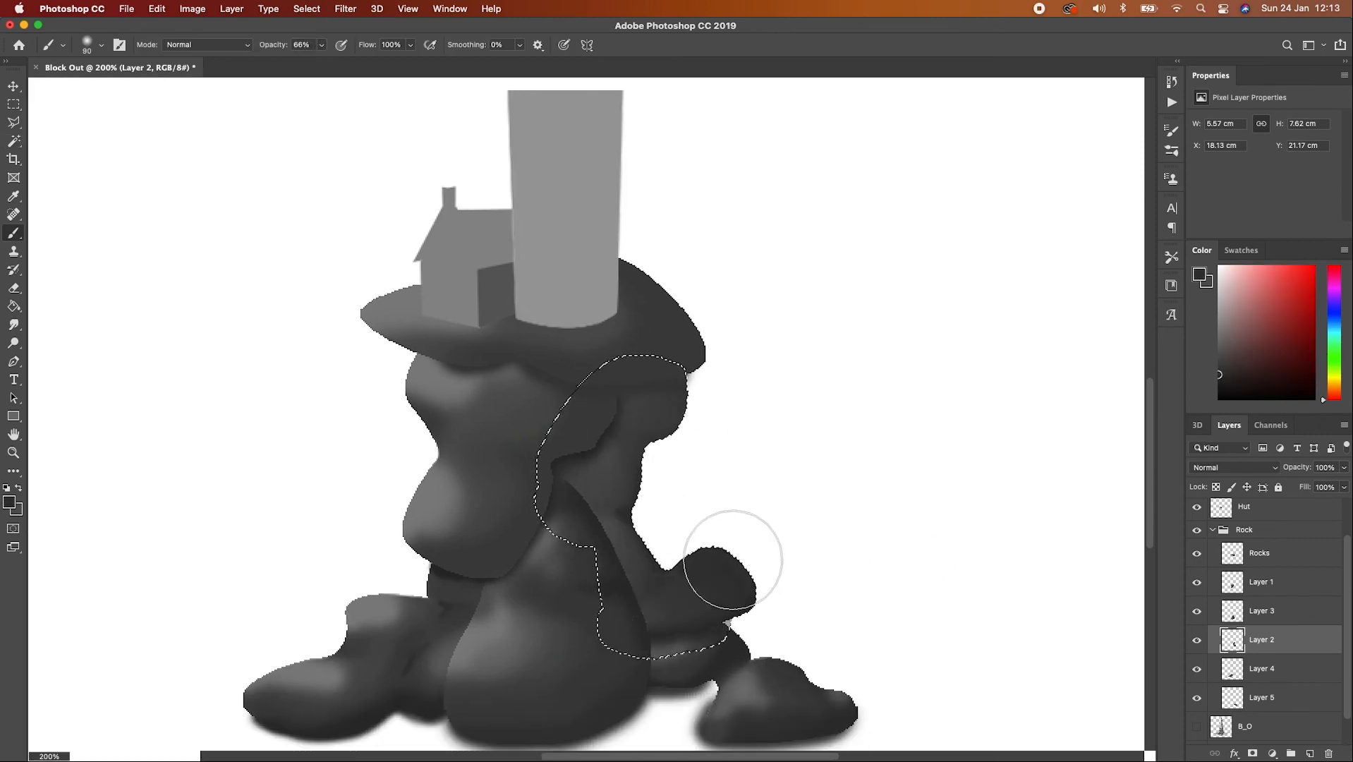
# Erase the shading spilling from the Layer 2 rock's lower edge onto the Layer 5 rock and clear the selection
pyautogui.press('e')
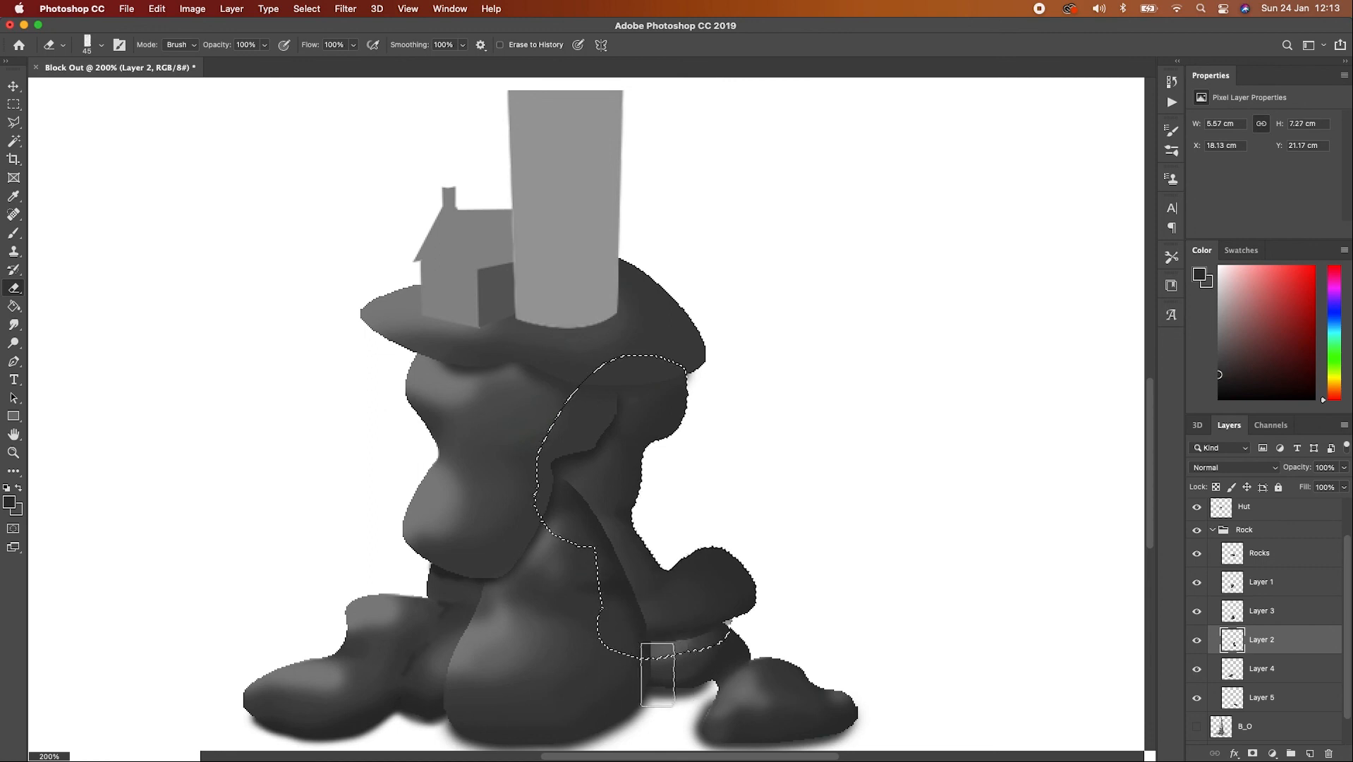
pyautogui.press('b')
pyautogui.press('super+d')
pyautogui.press('super+minus')
pyautogui.press('super+minus')
# Select the top rock on the Rocks layer with the Quick Selection tool
pyautogui.click(1289, 560)
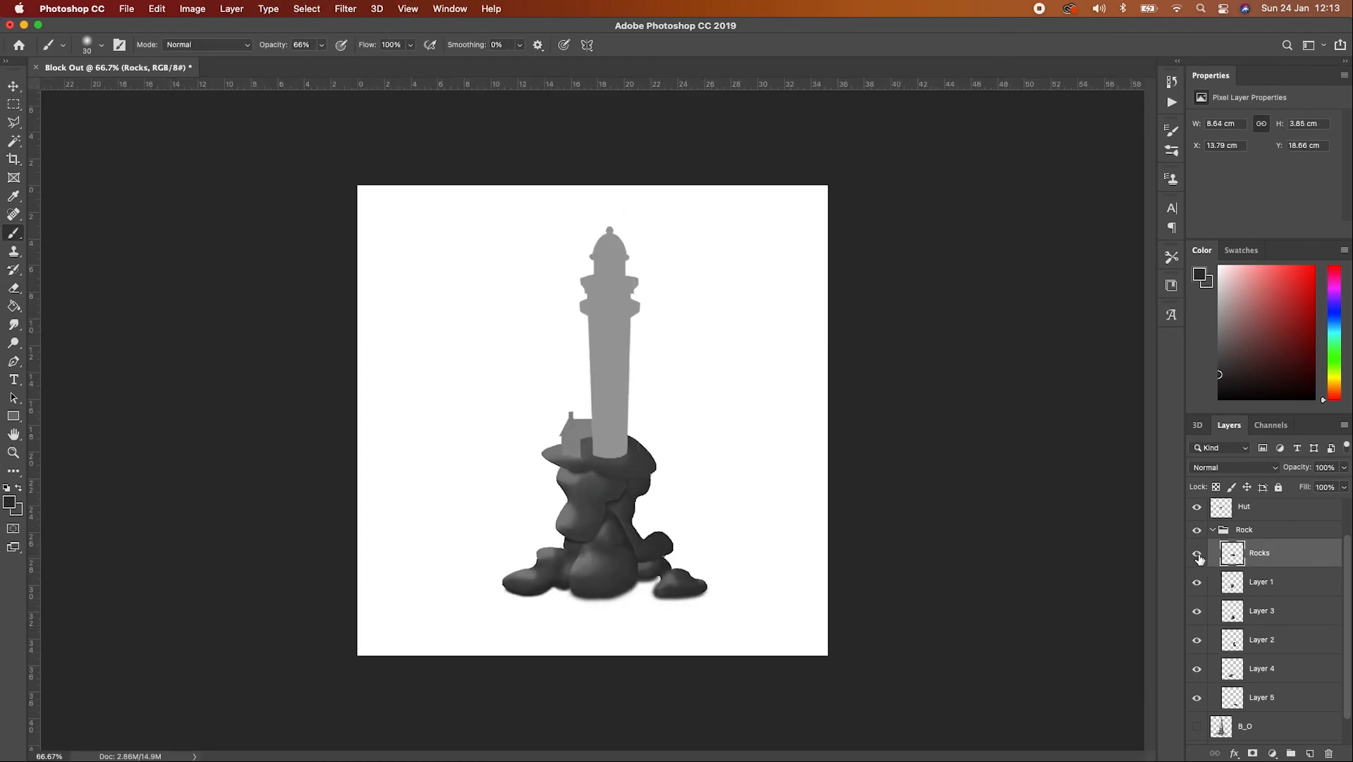
pyautogui.press('w')
pyautogui.press('super+plus')
pyautogui.press('super+plus')
pyautogui.click(627, 477)
pyautogui.rightClick(13, 141)
pyautogui.click(78, 139)
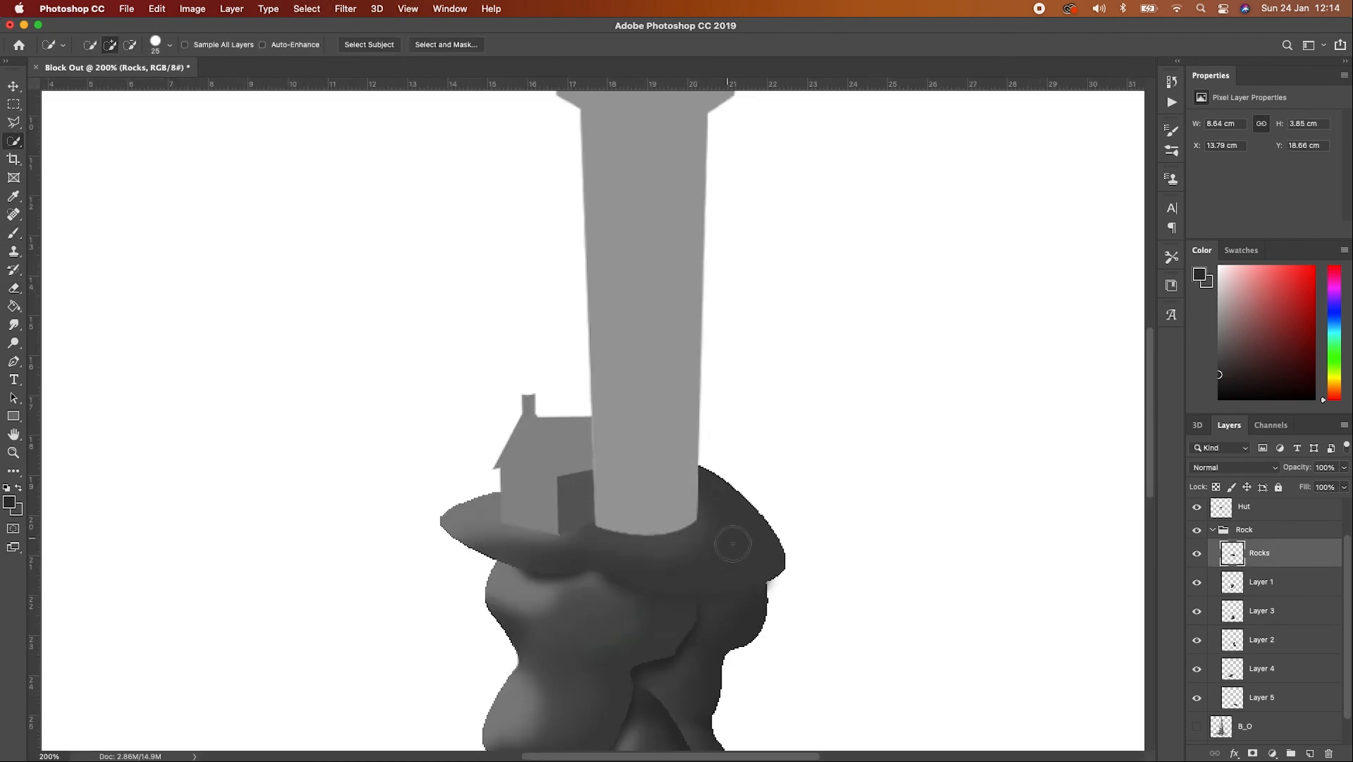
pyautogui.press('super+plus')
pyautogui.moveTo(730, 543)
pyautogui.mouseDown()
pyautogui.moveTo(763, 577)
pyautogui.moveTo(592, 565)
pyautogui.mouseUp()
pyautogui.press('super+d')
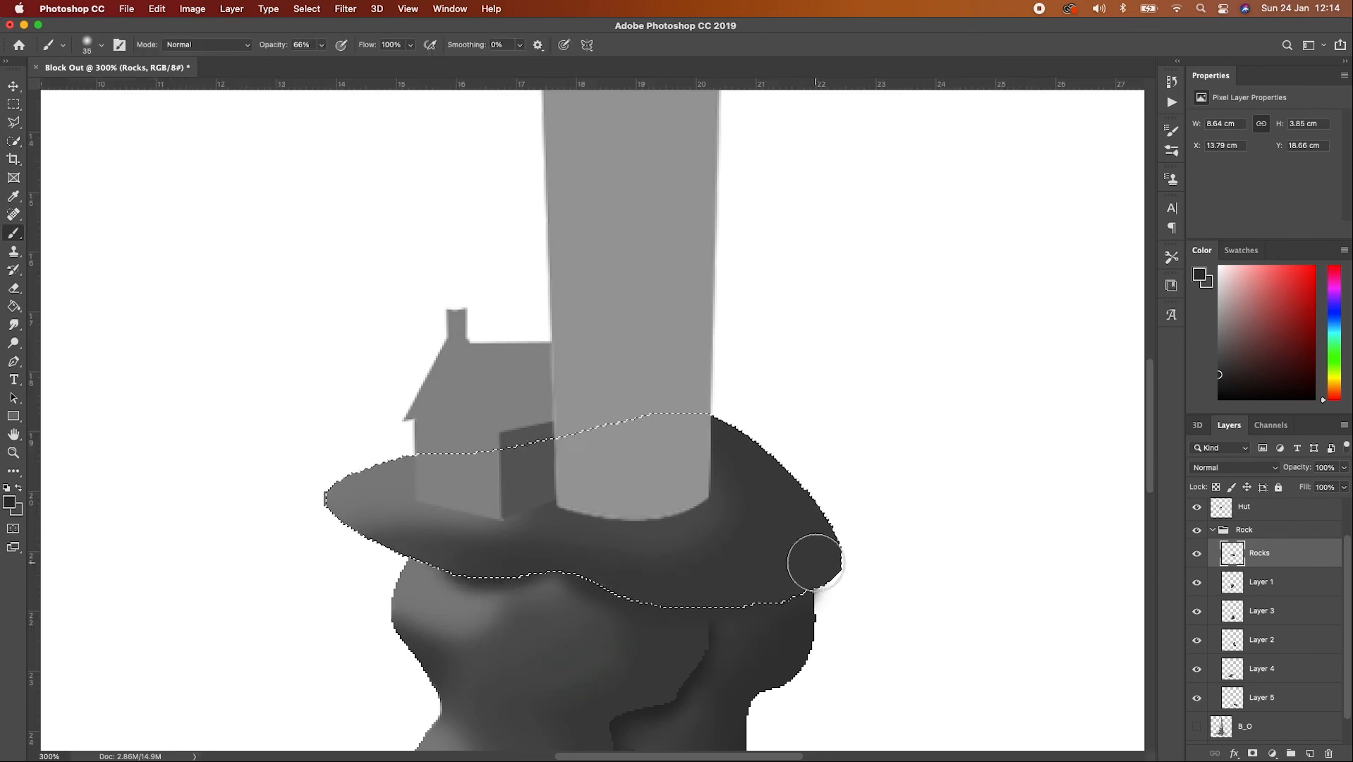
# Darken the right edge of the top rock with a 50 px brush at 66% opacity in dark grey sampled from the rock below
pyautogui.press(']')
pyautogui.press(']')
pyautogui.press(']')
pyautogui.keyDown('alt'); pyautogui.click(784, 642); pyautogui.keyUp('alt')
pyautogui.moveTo(797, 600); pyautogui.dragTo(773, 405)
pyautogui.press('super+d')
pyautogui.press('super+minus')
pyautogui.scroll(-5, 761, 526)
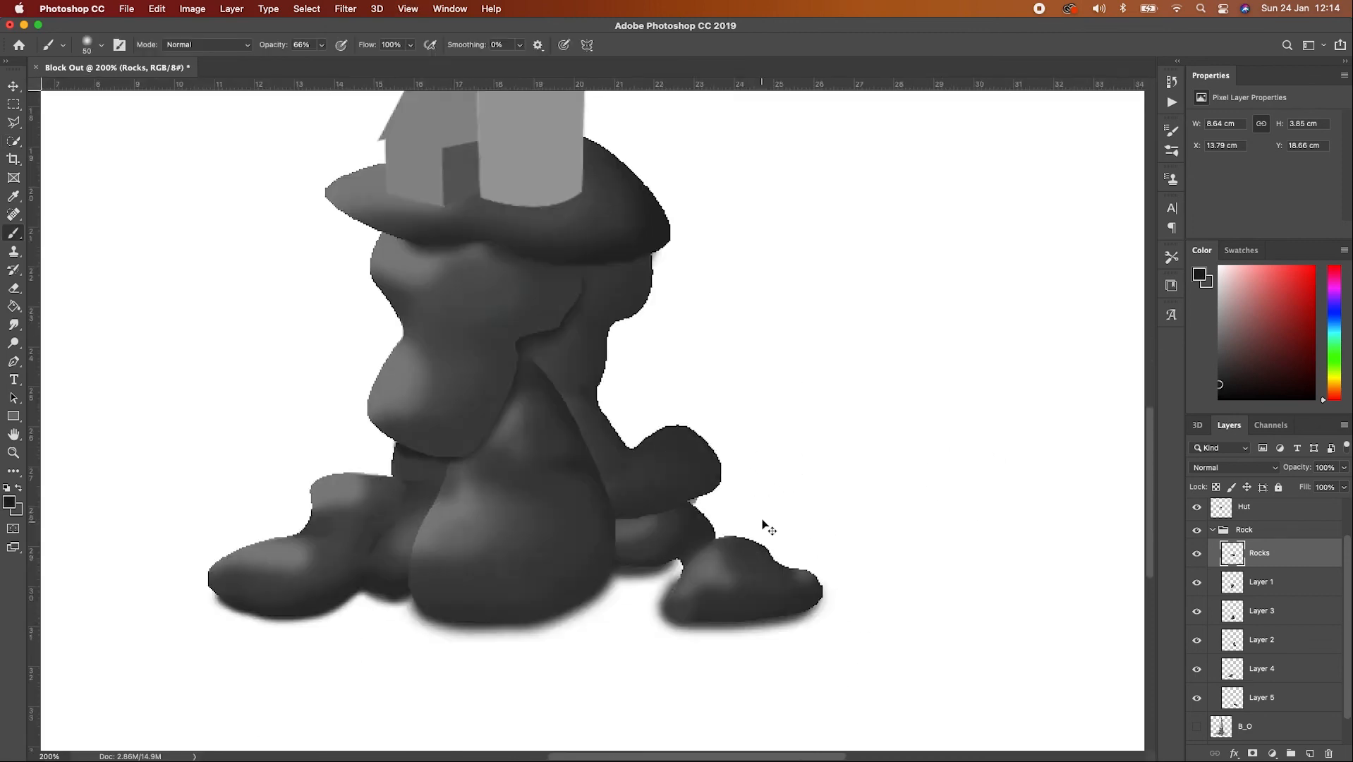
pyautogui.press('super+minus')
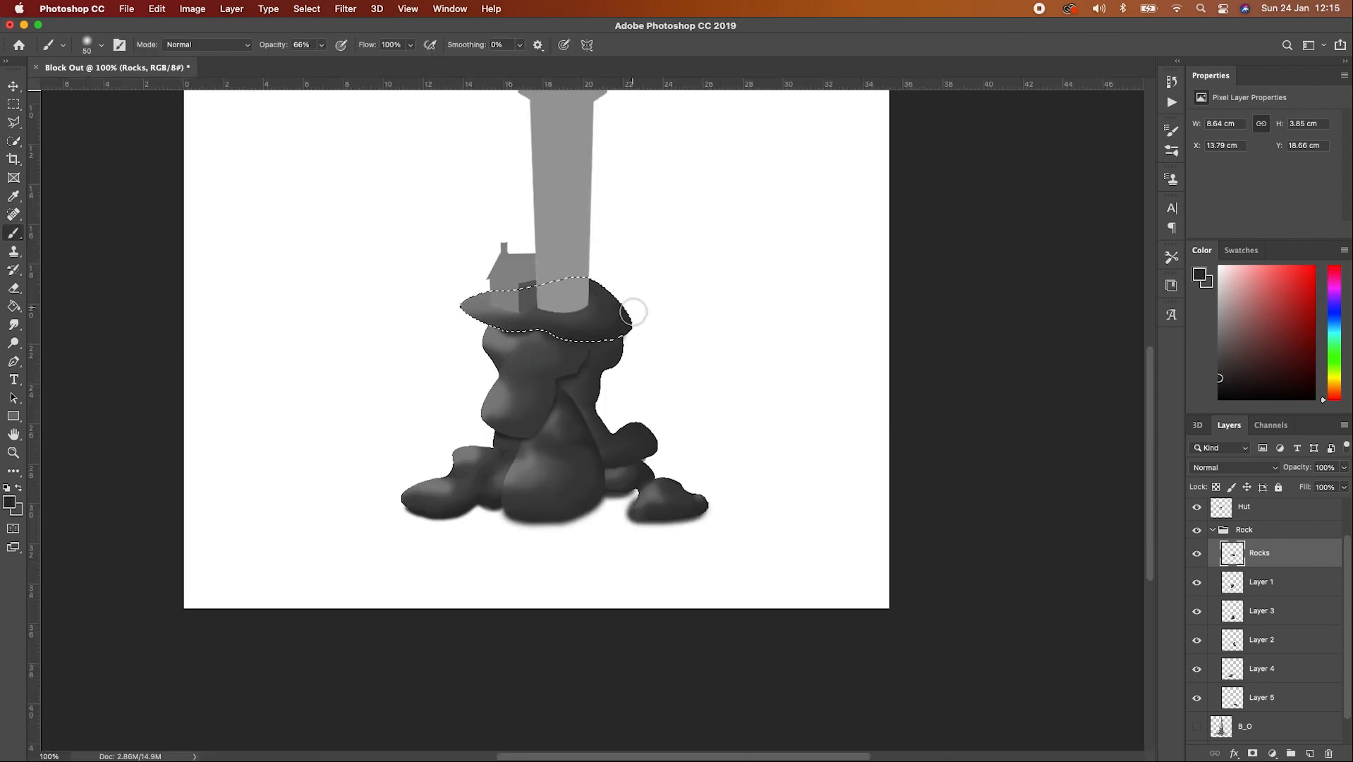